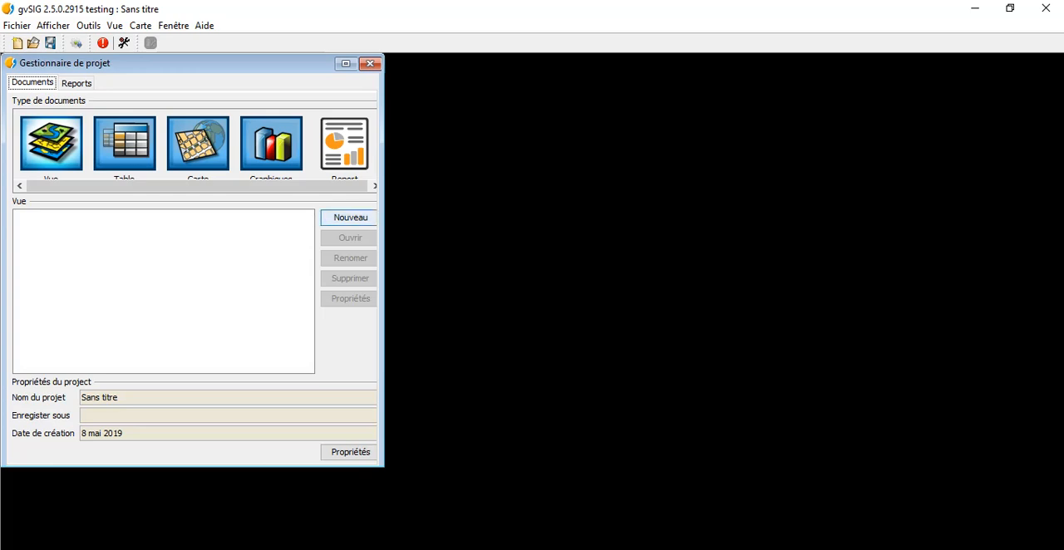
# Create a new view document in the project and maximize its window
pyautogui.click(350, 217)
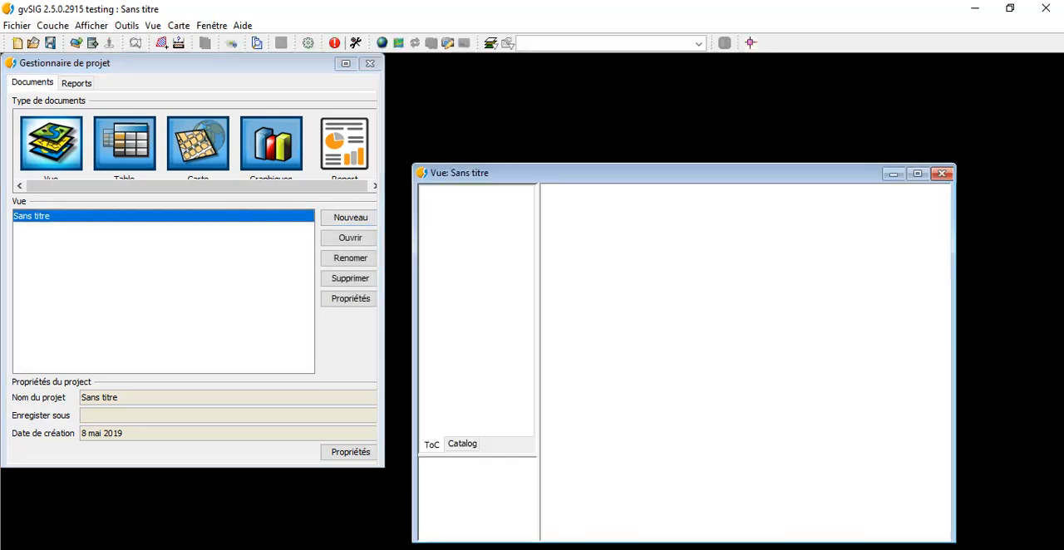
pyautogui.click(923, 174)
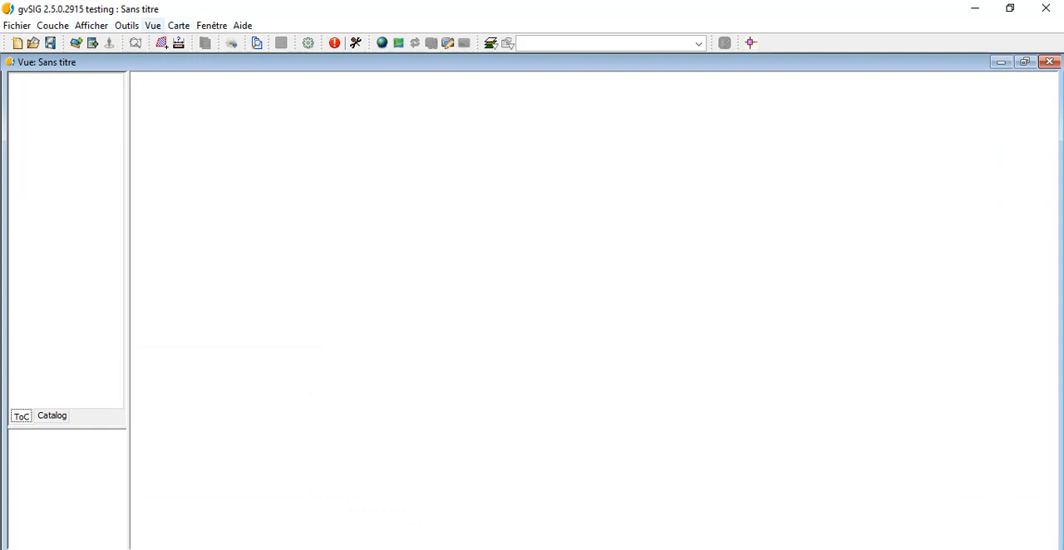
# Set the view's projection to EPSG:26910, found by a code search in the EPSG reference systems, and apply the view properties
pyautogui.click(152, 25)
pyautogui.click(183, 172)
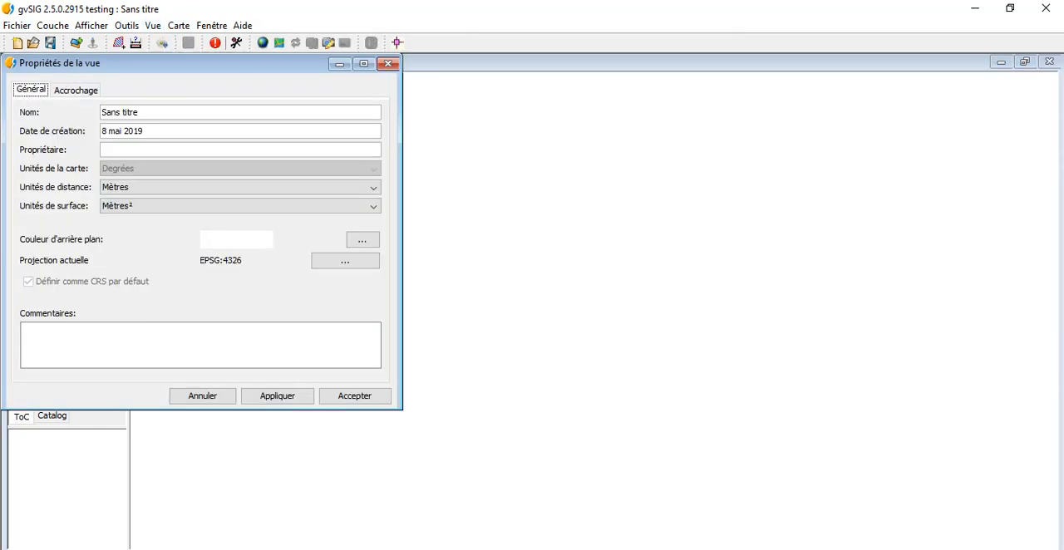
pyautogui.click(345, 261)
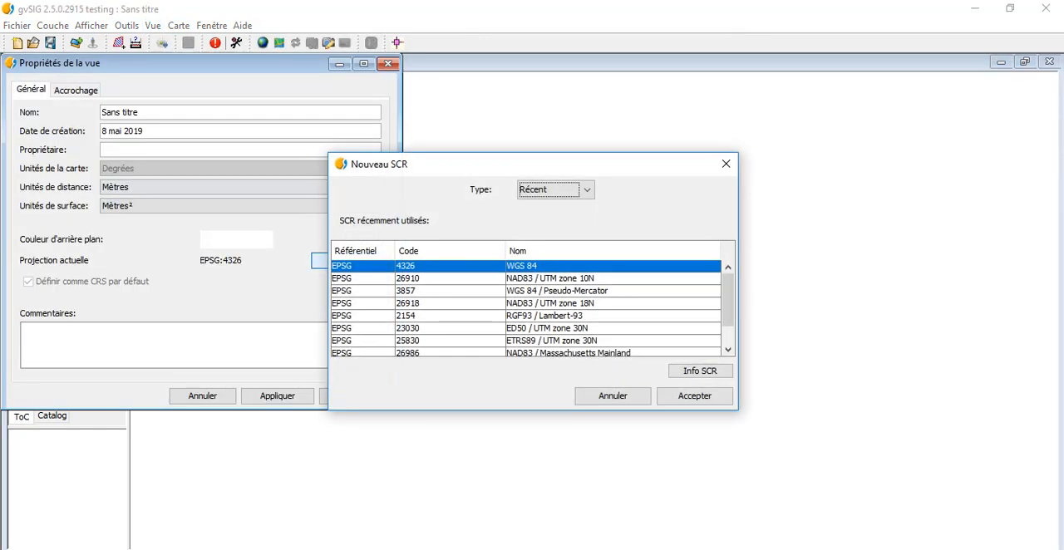
pyautogui.click(555, 190)
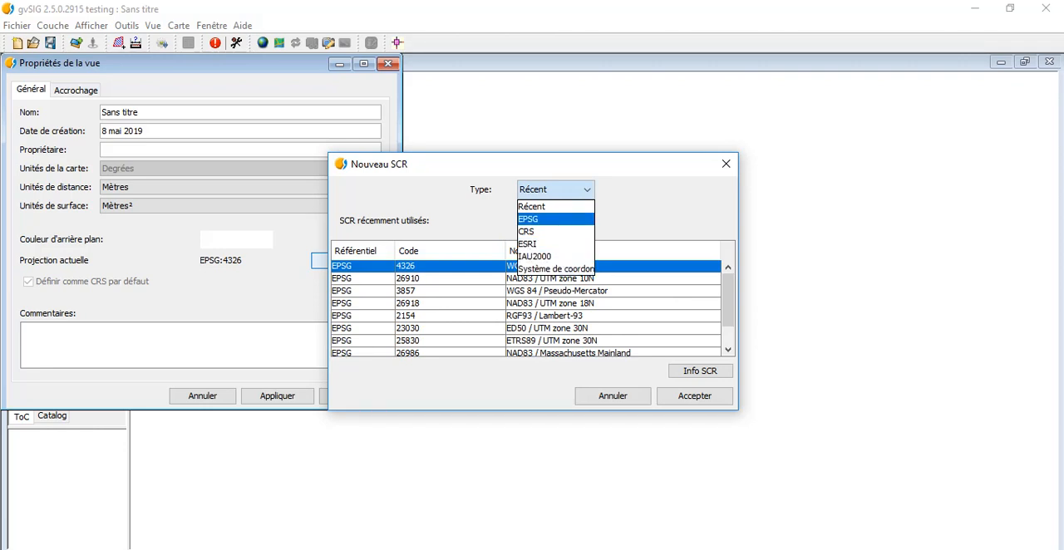
pyautogui.click(542, 219)
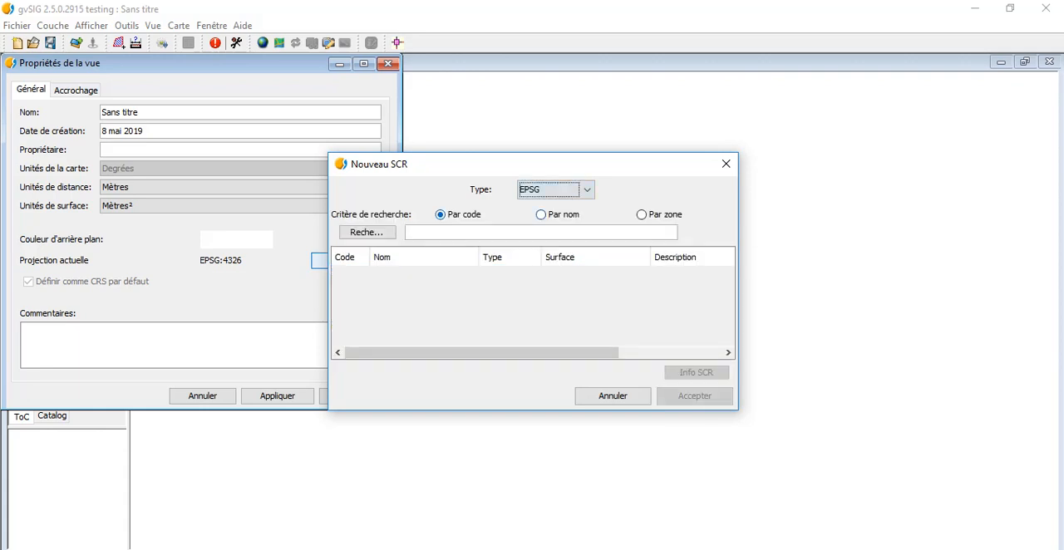
pyautogui.click(447, 232)
pyautogui.write('26910')
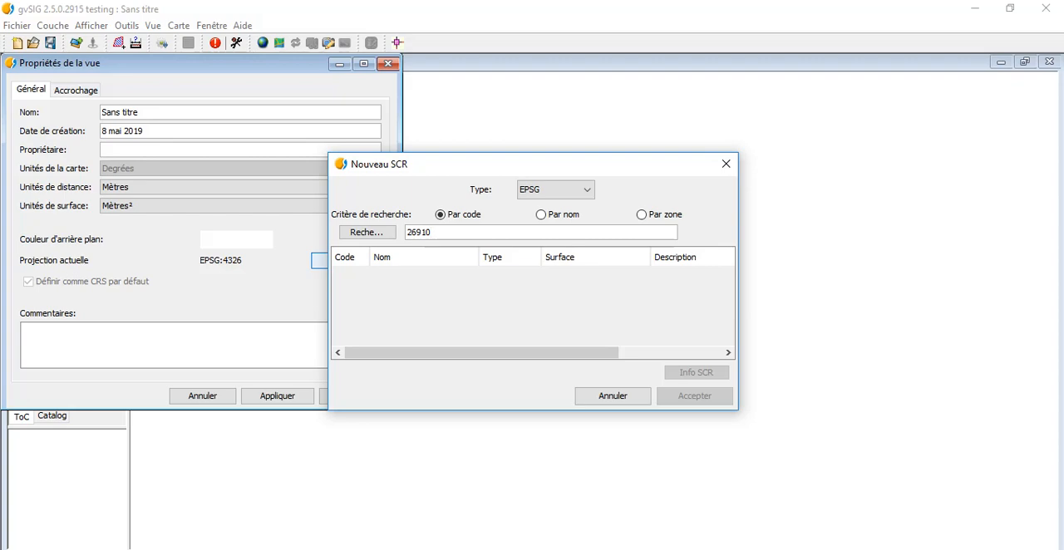
pyautogui.press('Return')
pyautogui.click(695, 396)
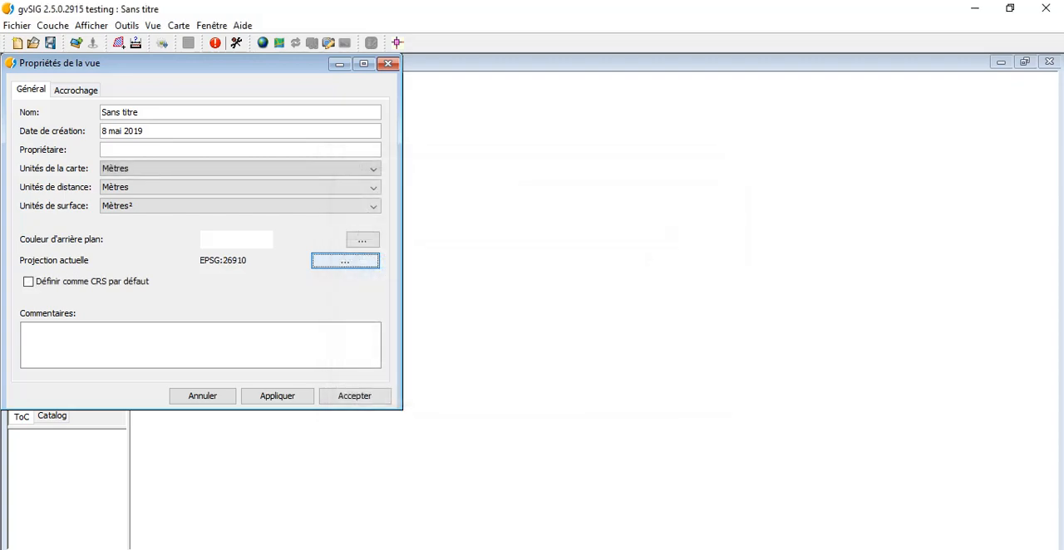
pyautogui.click(278, 397)
pyautogui.click(355, 396)
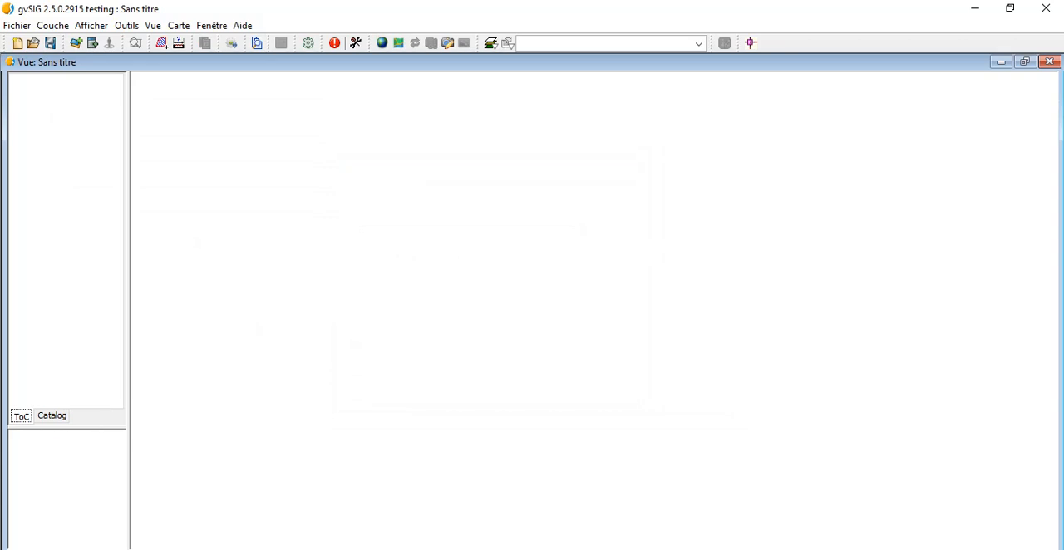
# Choose the San_Francisco_Mapping_GPS shapefile from Documents/GvSIG/Module_7 as a file layer to add to the view
pyautogui.click(93, 43)
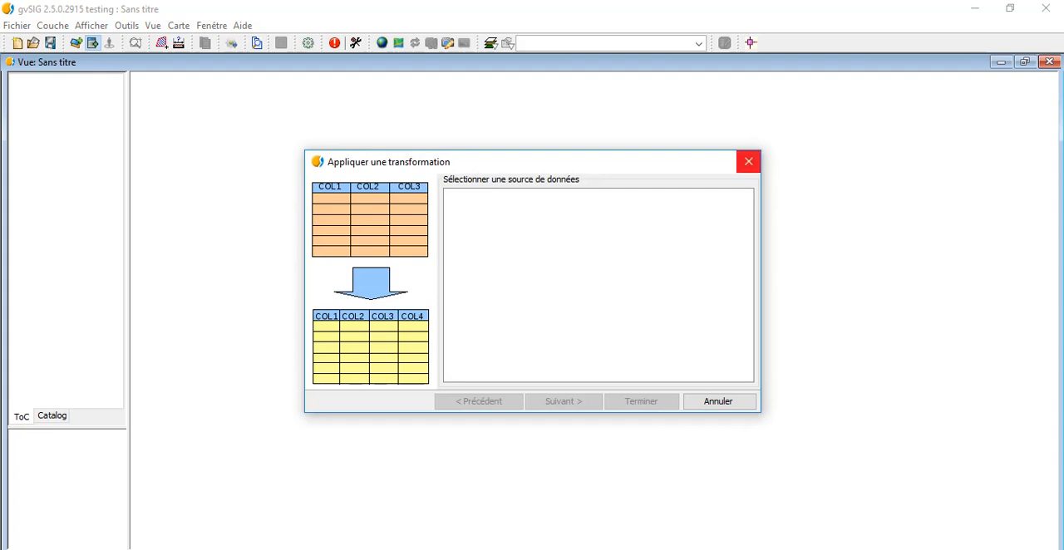
pyautogui.click(748, 161)
pyautogui.click(75, 42)
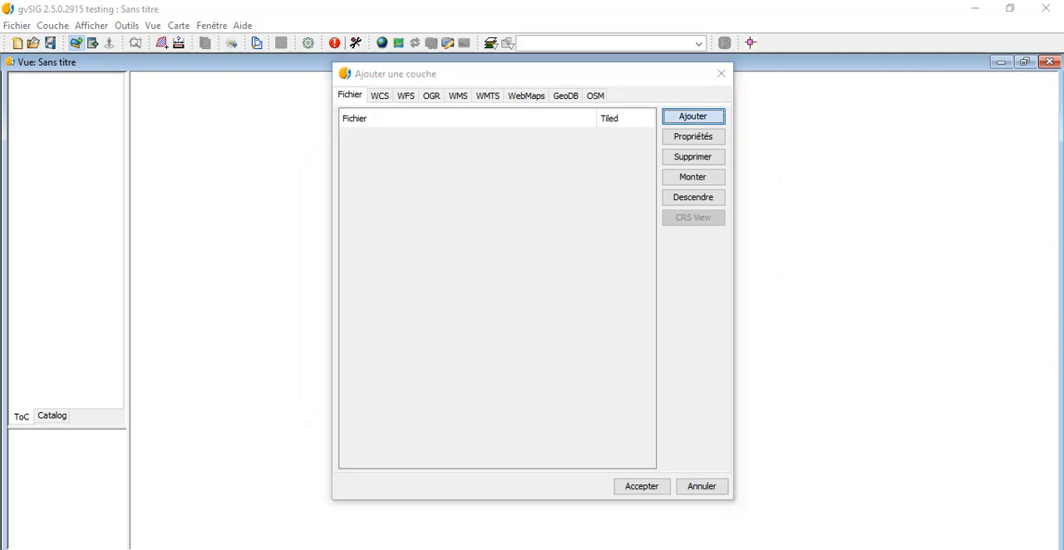
pyautogui.click(693, 116)
pyautogui.click(338, 255)
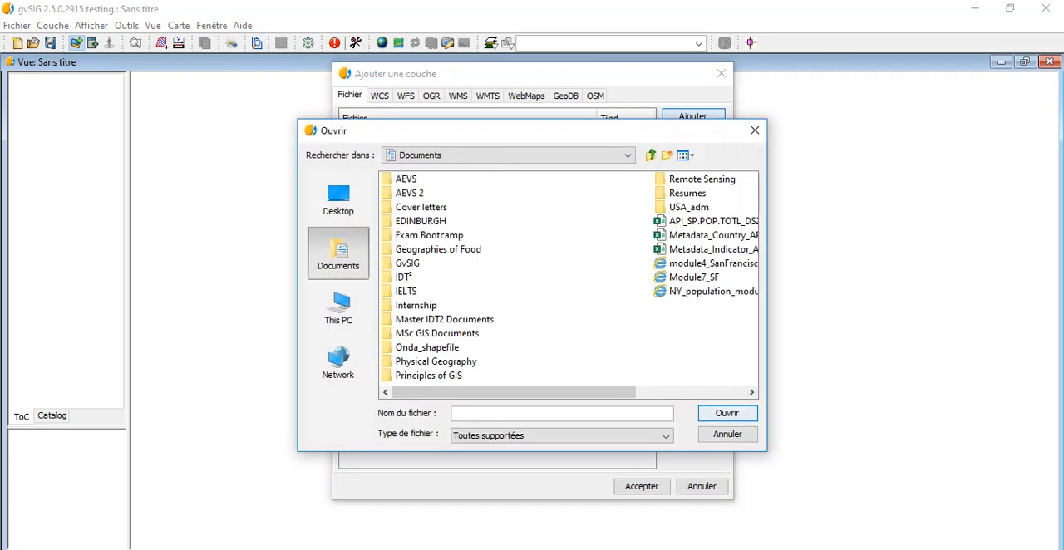
pyautogui.doubleClick(407, 263)
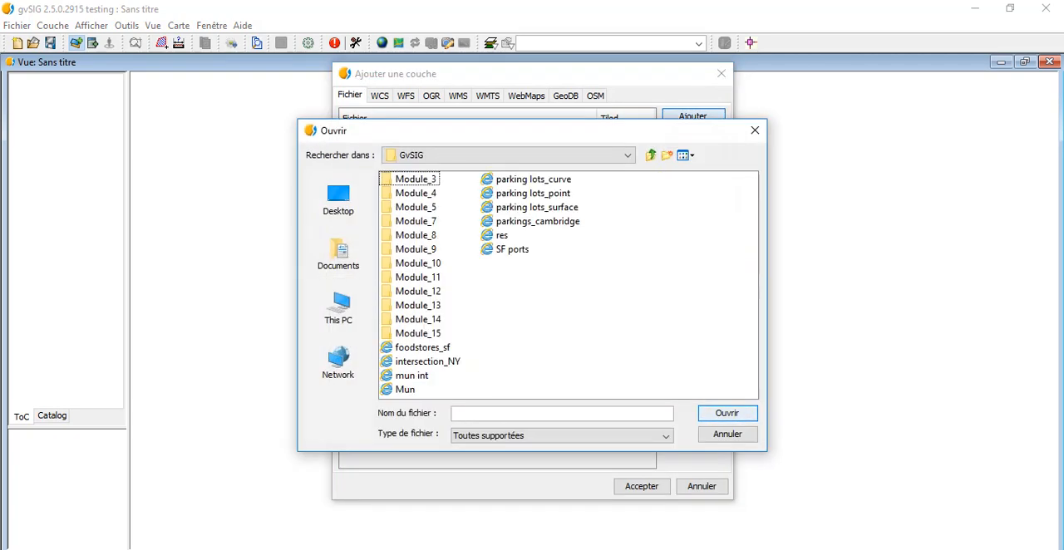
pyautogui.doubleClick(416, 221)
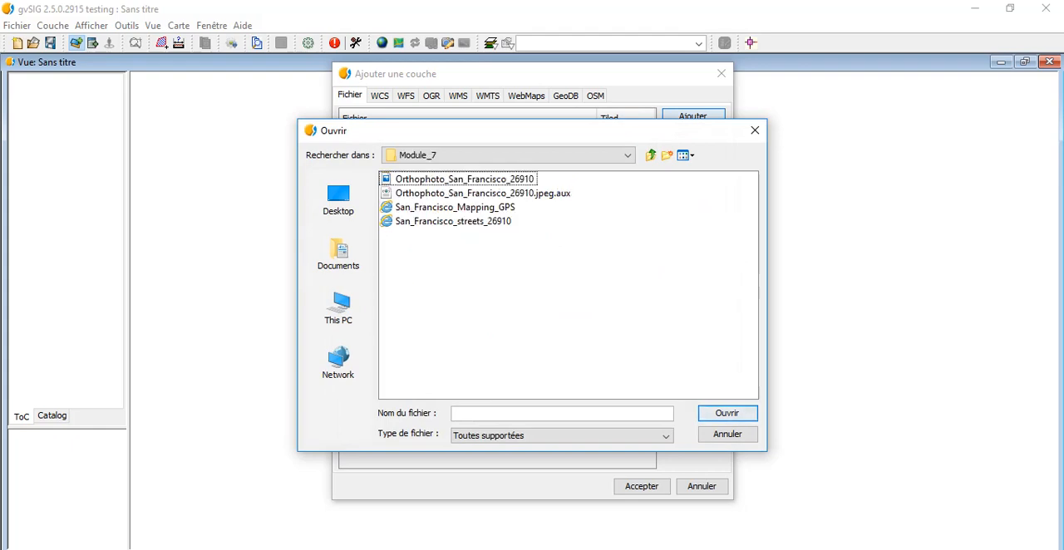
pyautogui.doubleClick(455, 207)
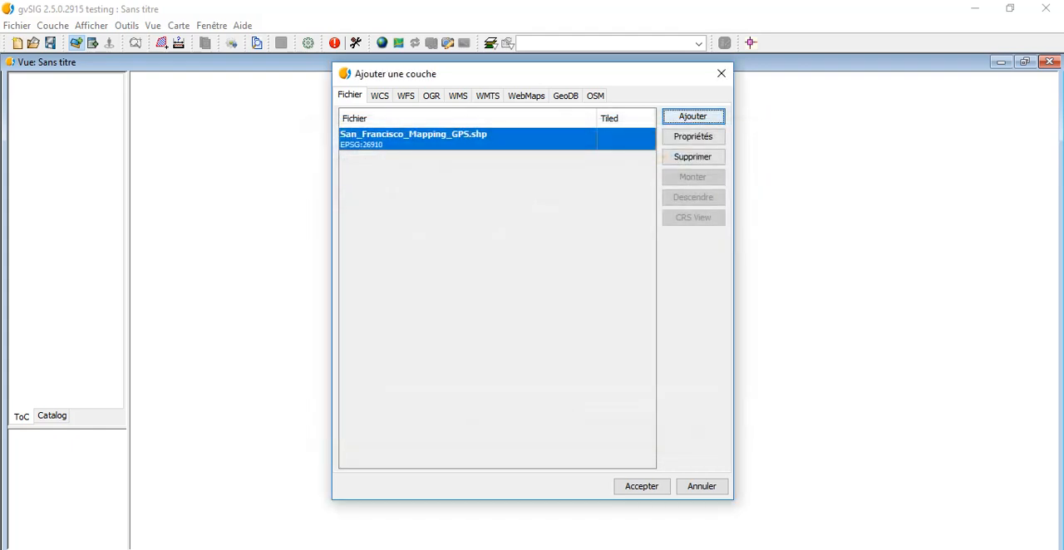
# Choose the Orthophoto_San_Francisco_26910.jpeg image with normal loading and add both layers to the view
pyautogui.click(694, 116)
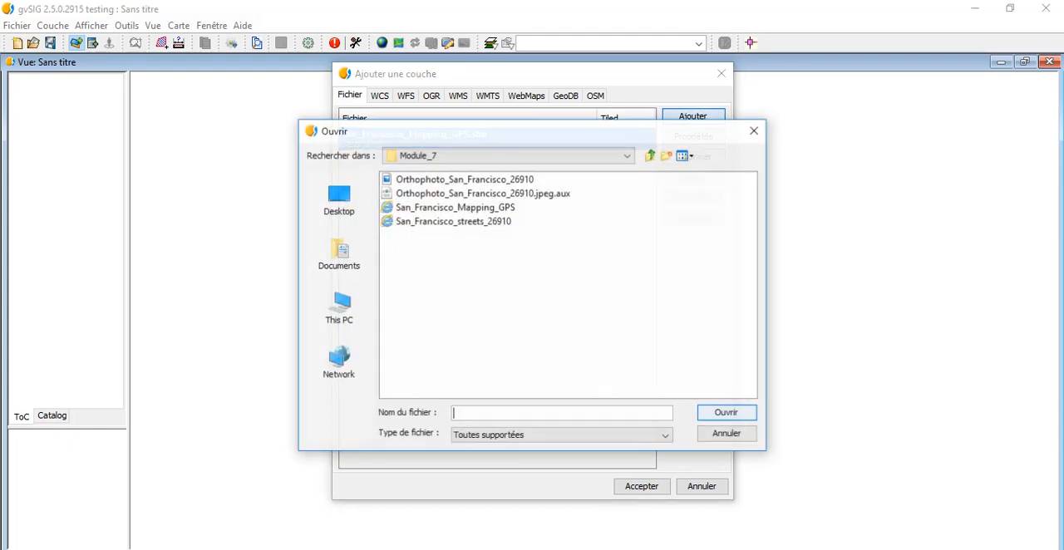
pyautogui.click(465, 180)
pyautogui.doubleClick(464, 180)
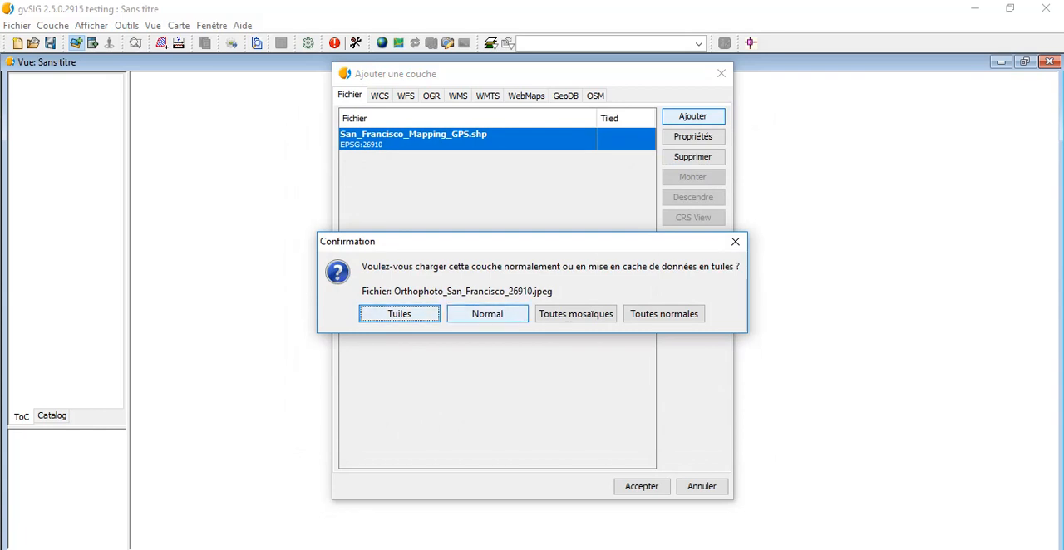
pyautogui.click(487, 313)
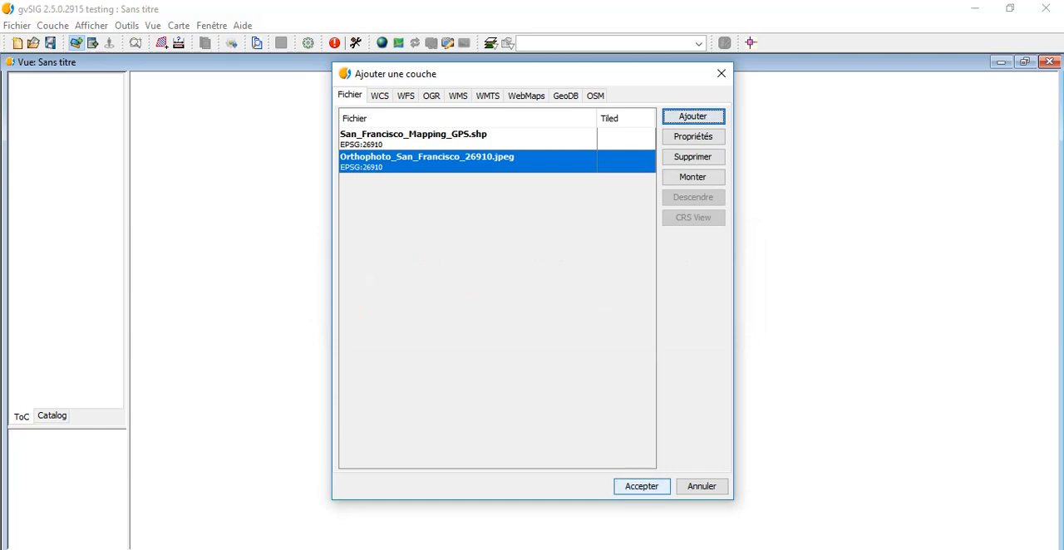
pyautogui.click(642, 486)
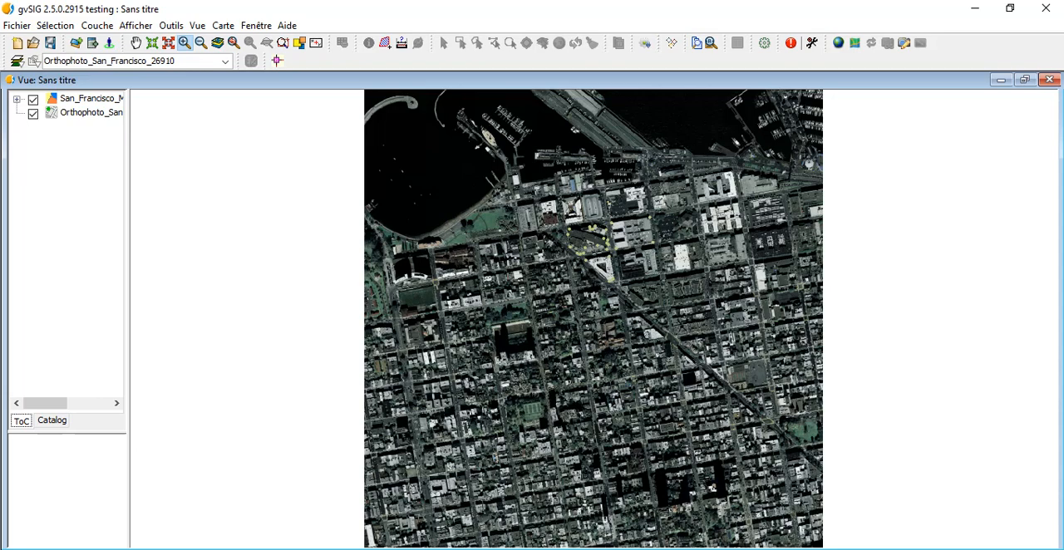
# Change the point symbol colour of the San_Francisco_Mapping_GPS layer to red
pyautogui.rightClick(96, 98)
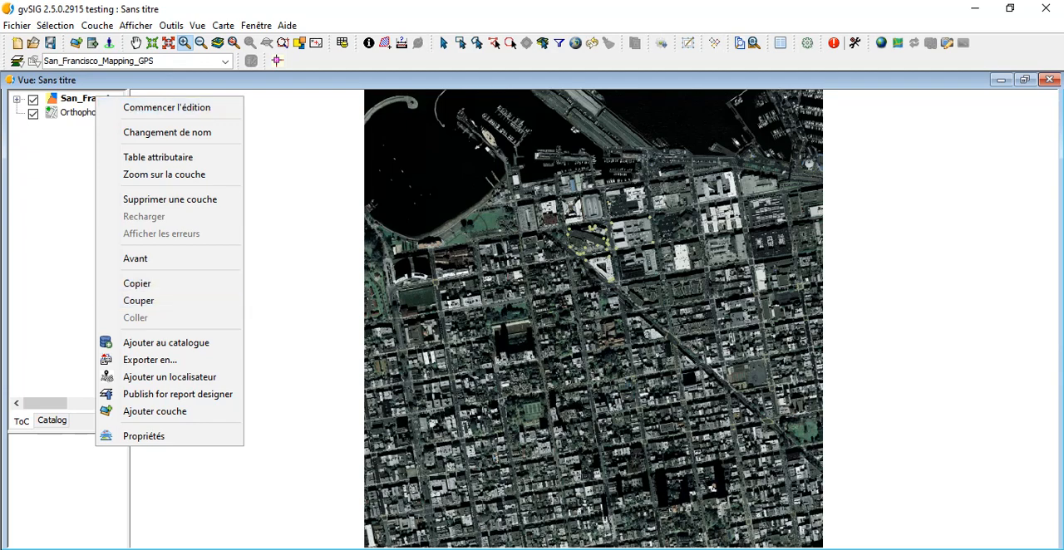
pyautogui.click(144, 435)
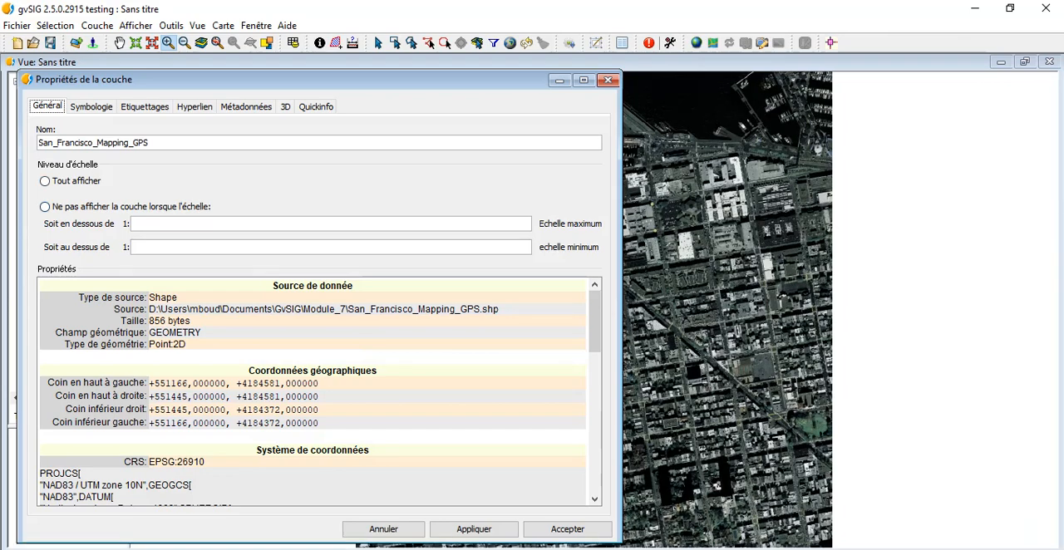
pyautogui.click(90, 106)
pyautogui.click(533, 211)
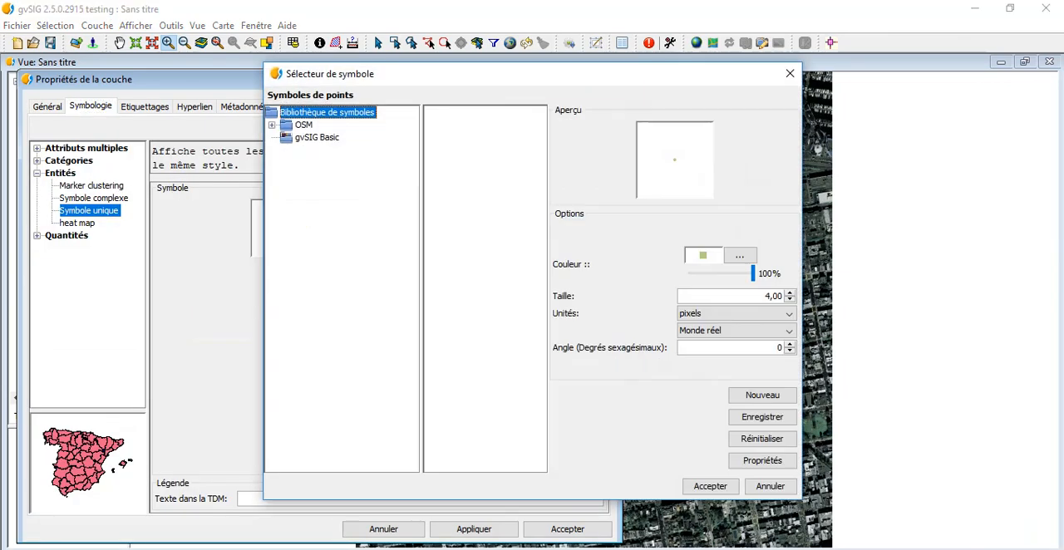
pyautogui.click(740, 255)
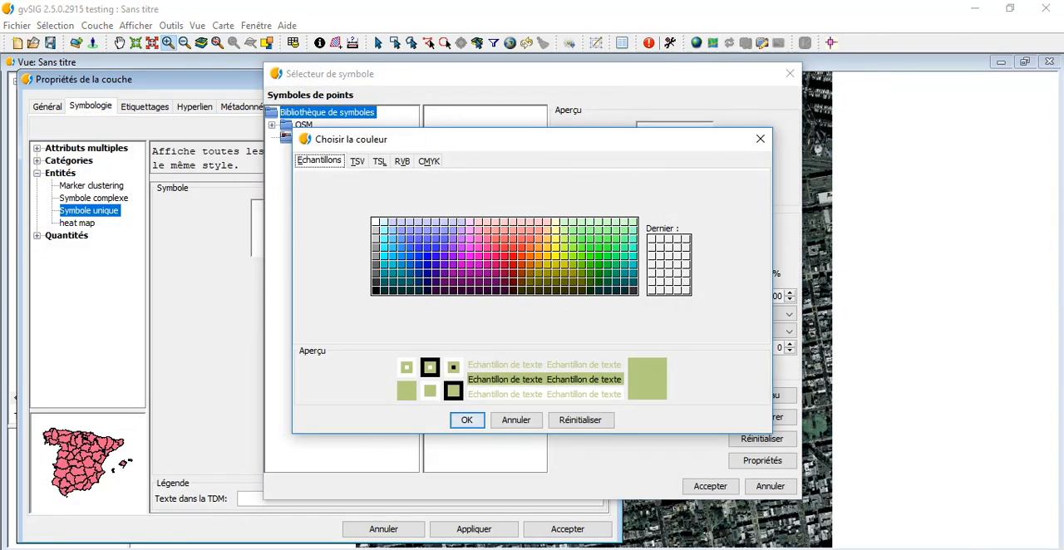
pyautogui.click(513, 256)
pyautogui.click(466, 420)
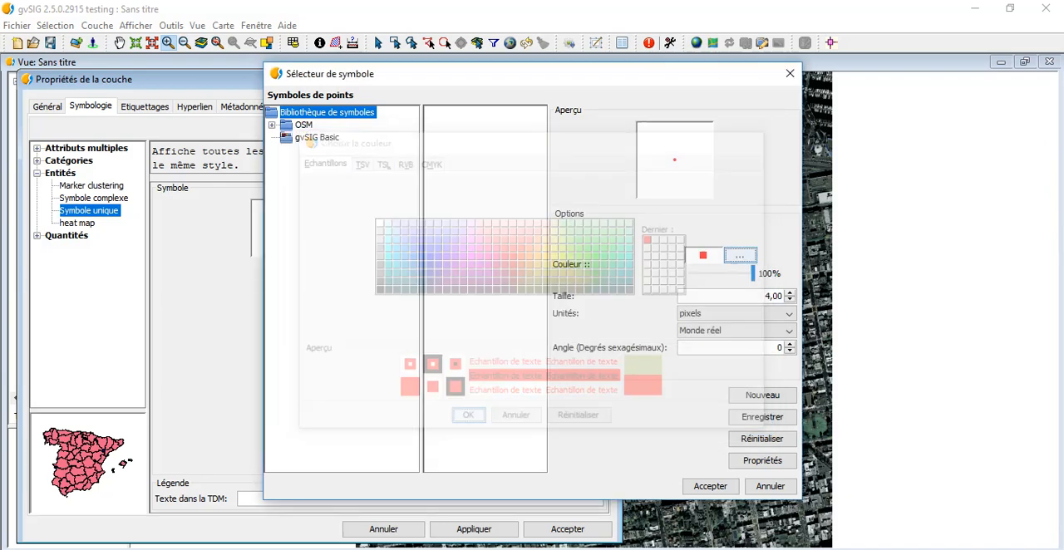
# Set the GPS point symbol size to 10 pixels and accept the layer's symbology
pyautogui.click(790, 293)
pyautogui.click(790, 293)
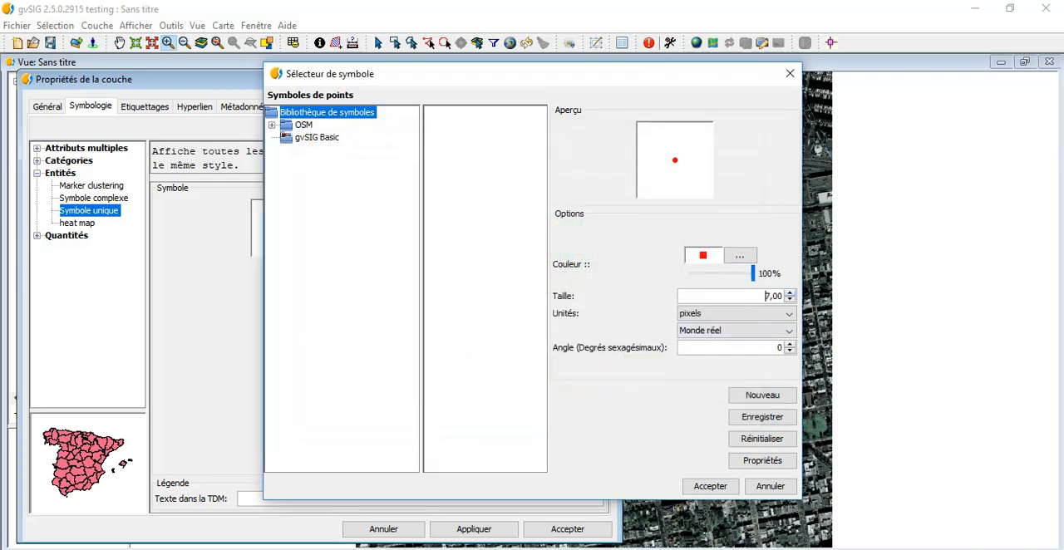
pyautogui.click(790, 293)
pyautogui.click(790, 293)
pyautogui.click(790, 292)
pyautogui.click(790, 293)
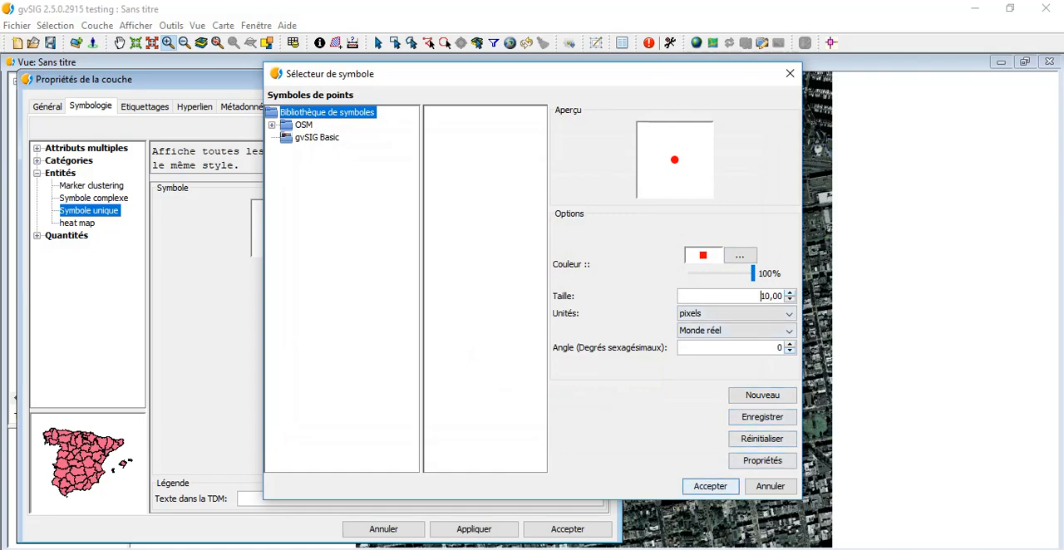
pyautogui.click(710, 486)
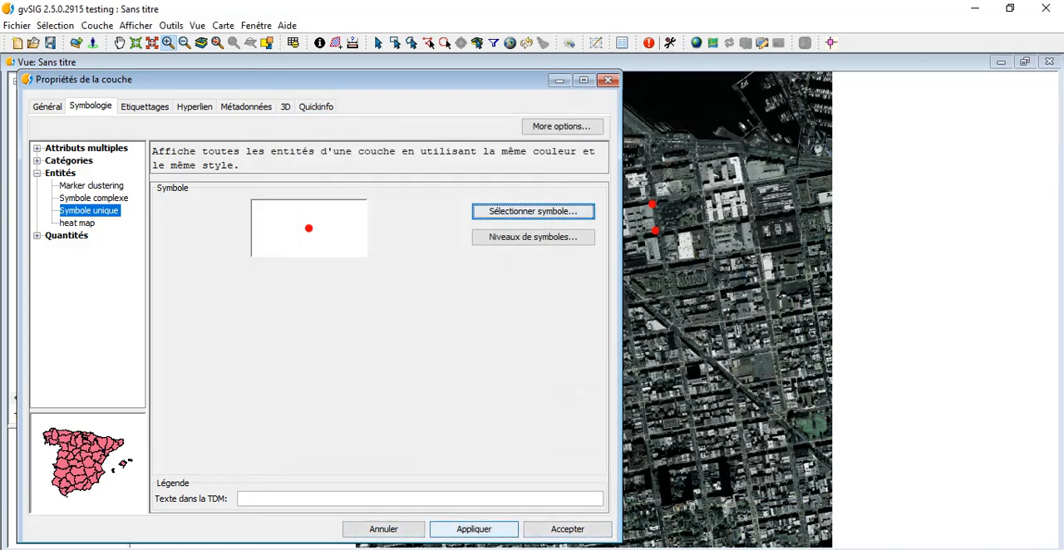
pyautogui.click(568, 528)
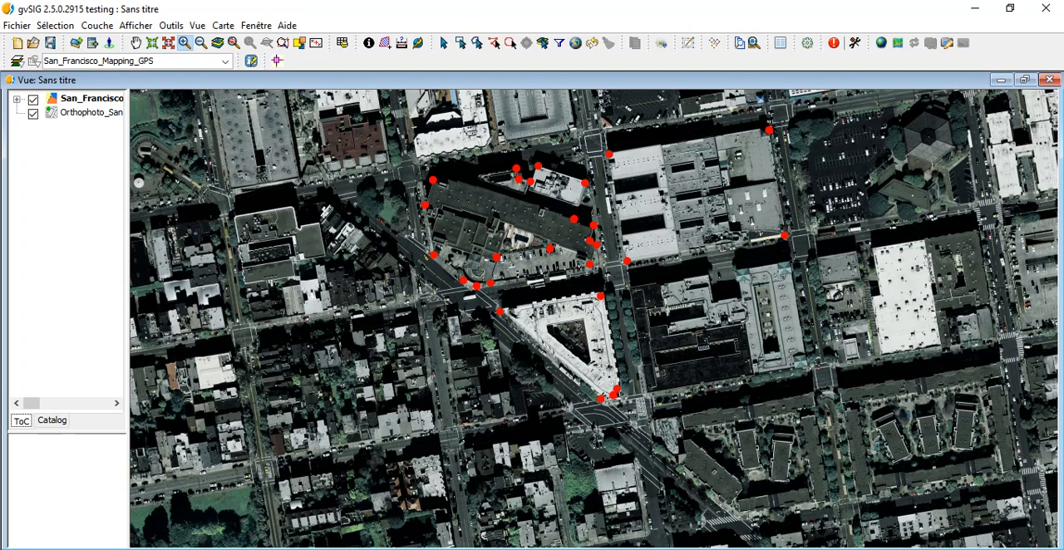
# Activate opacity for the Orthophoto_San_Francisco_26910 raster and reduce it to 52
pyautogui.rightClick(104, 113)
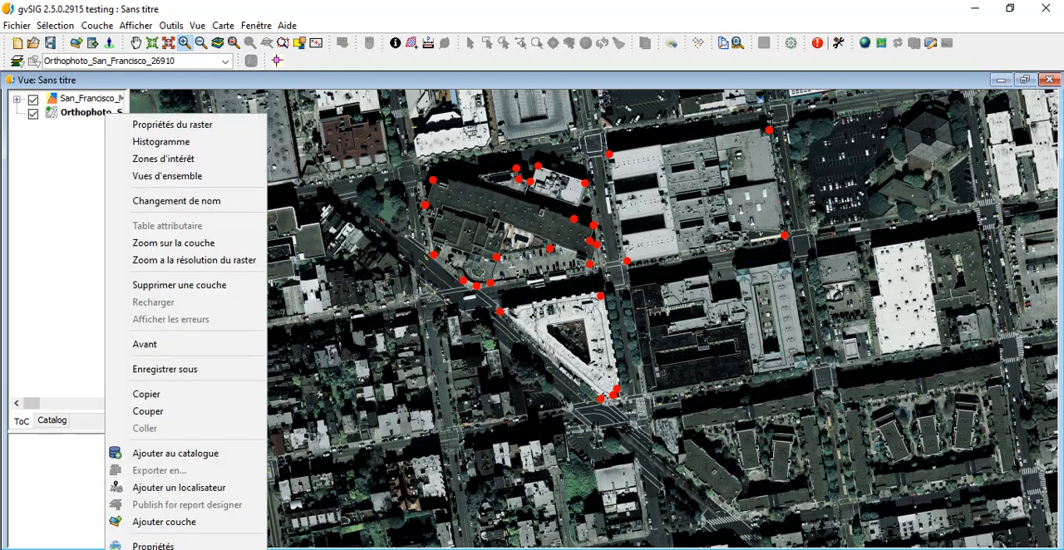
pyautogui.click(172, 124)
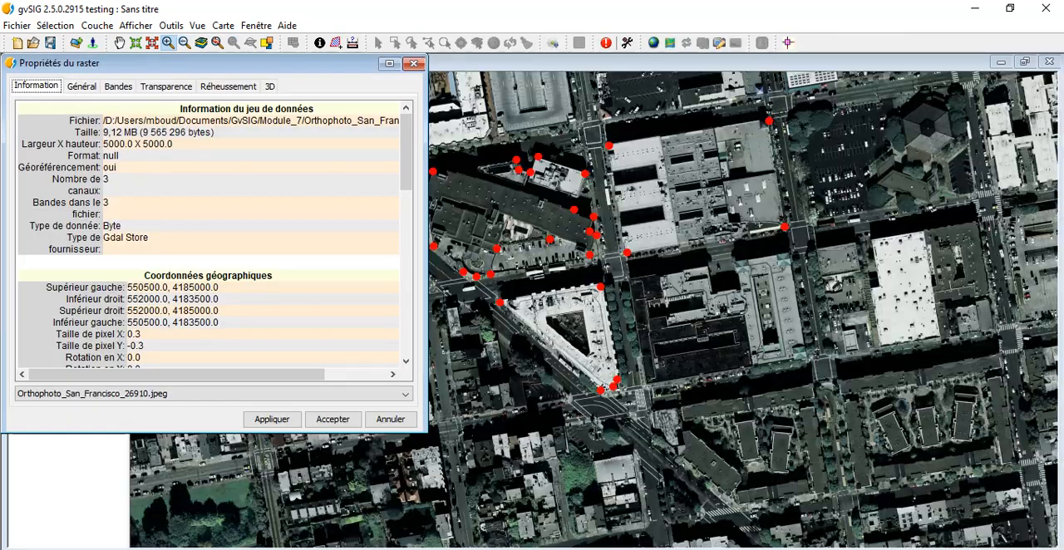
pyautogui.click(167, 86)
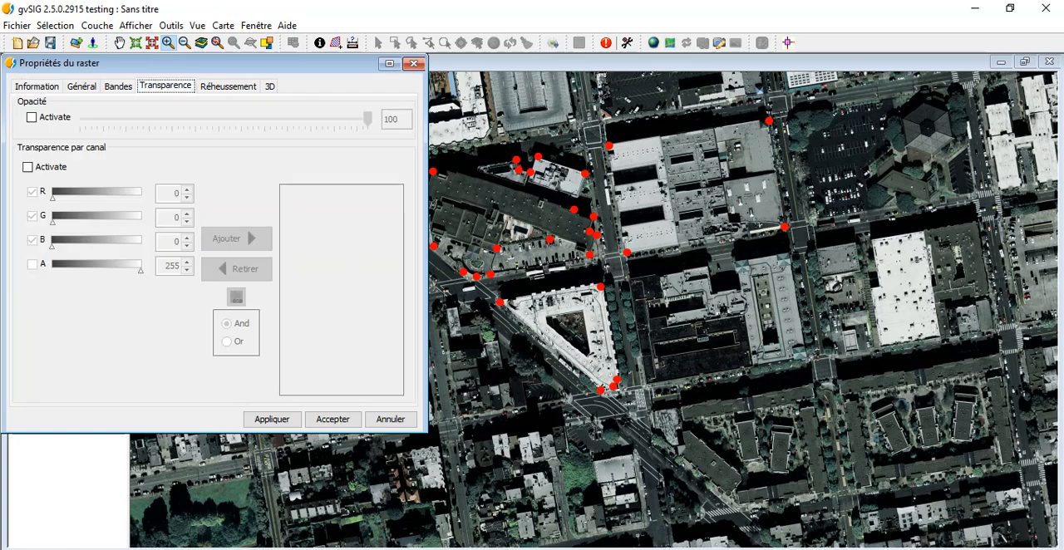
pyautogui.click(32, 117)
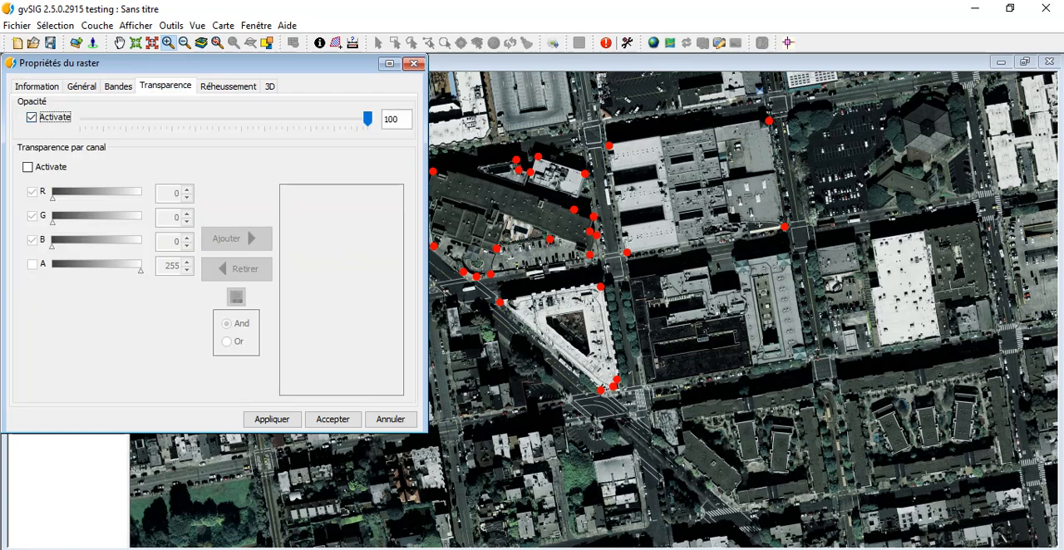
pyautogui.moveTo(367, 119); pyautogui.dragTo(229, 119)
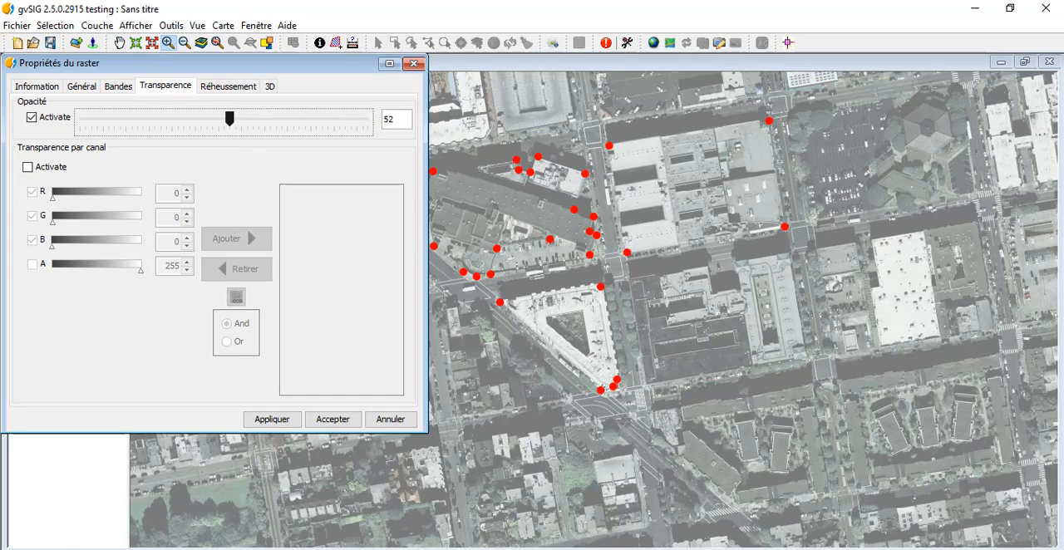
pyautogui.click(333, 420)
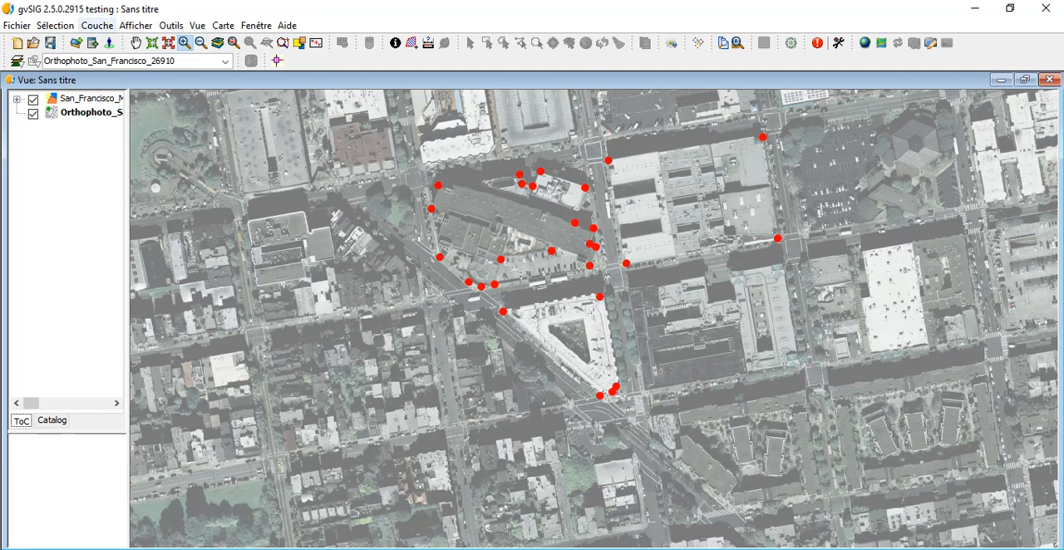
# Start a derived geometries process with San_Francisco_Mapping_GPS as the source layer and name the output layer SF_Buildings
pyautogui.click(97, 26)
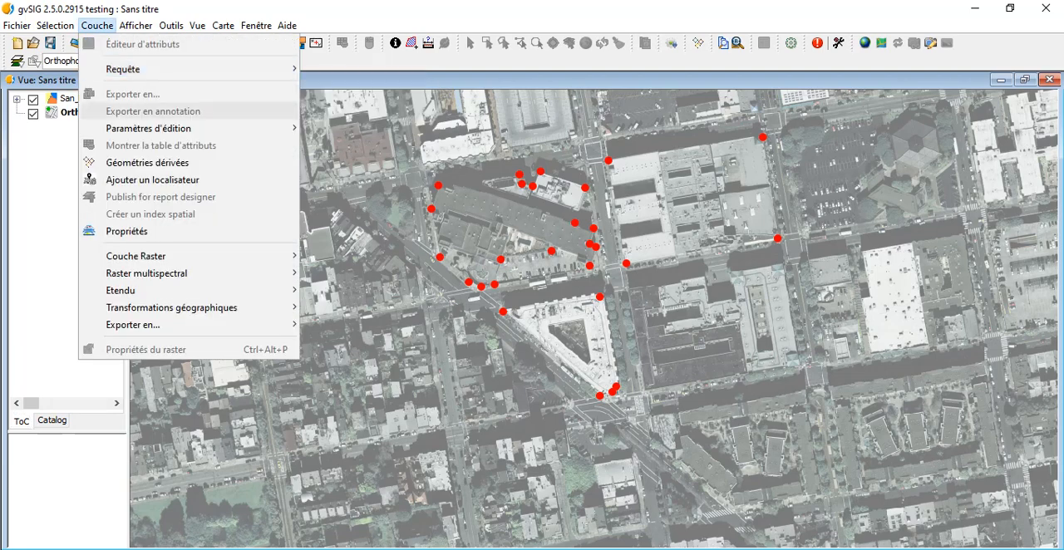
pyautogui.click(146, 162)
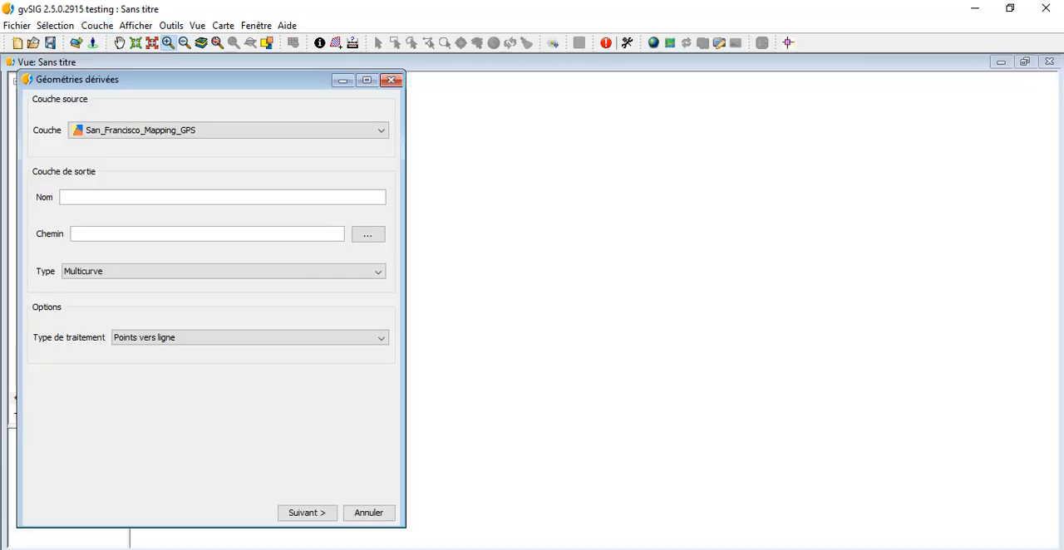
pyautogui.click(380, 130)
pyautogui.click(229, 146)
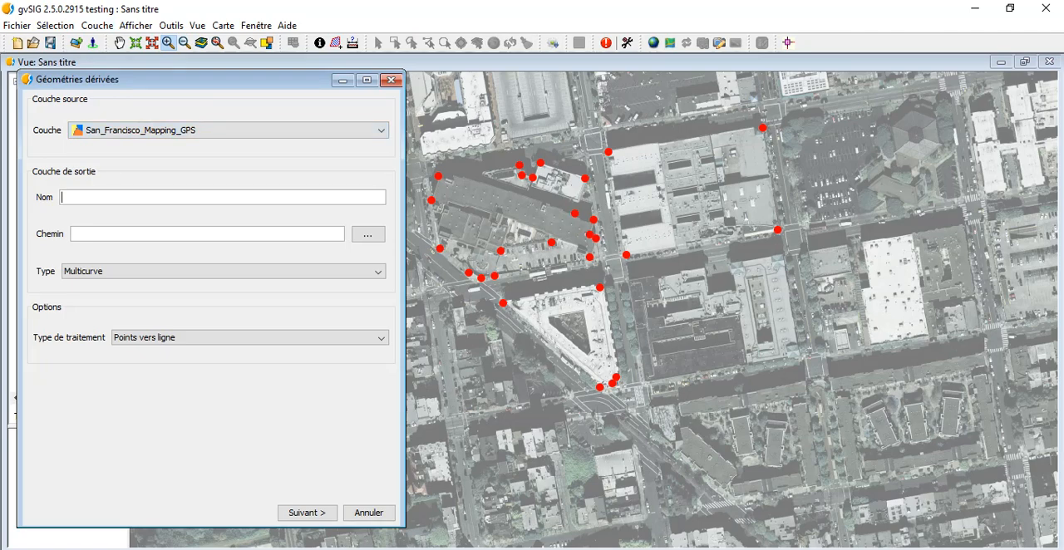
pyautogui.write('SF_Buildings')
# Set the output path to a shapefile named SFBuildings in the GvSIG folder under Documents
pyautogui.click(368, 234)
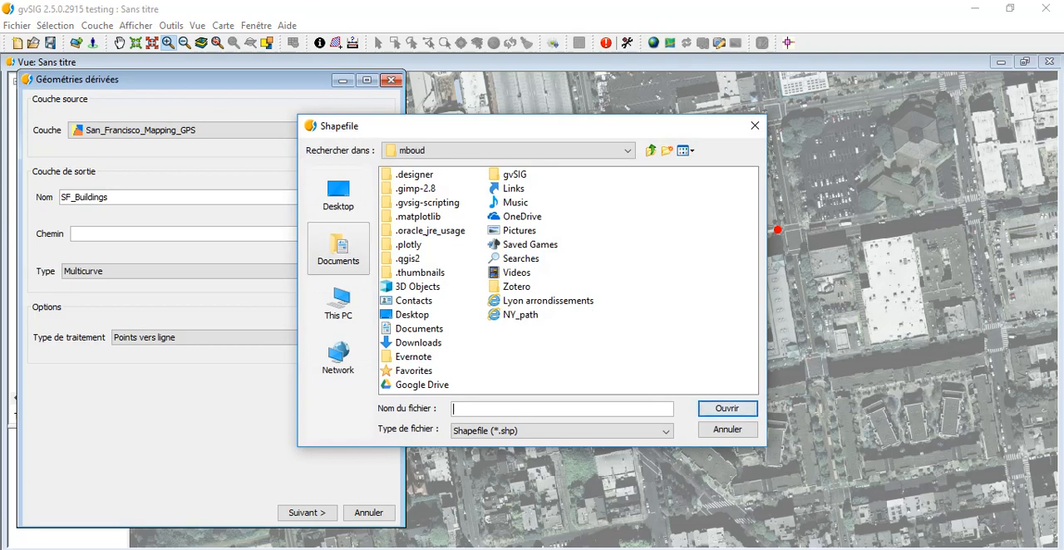
pyautogui.click(338, 248)
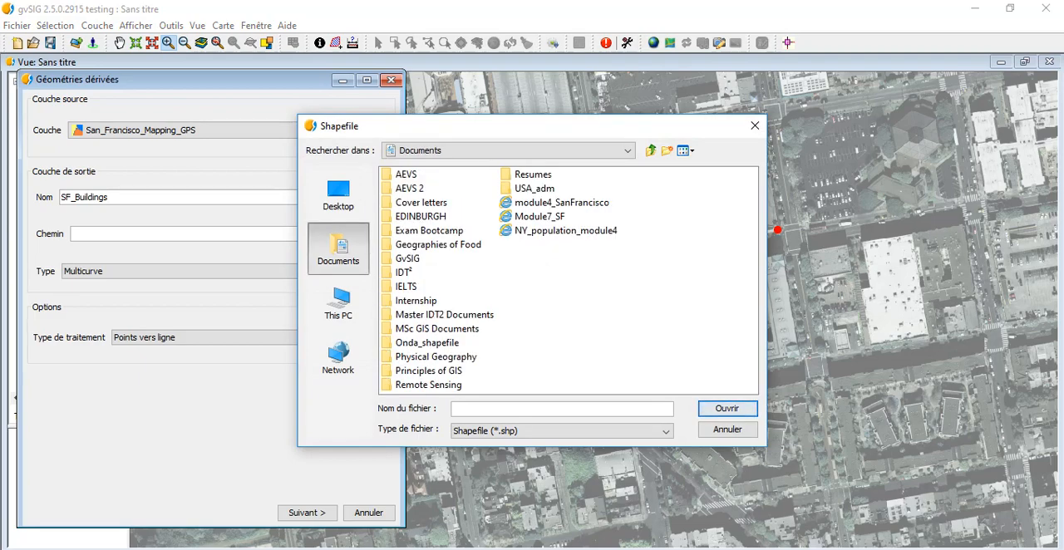
pyautogui.click(408, 258)
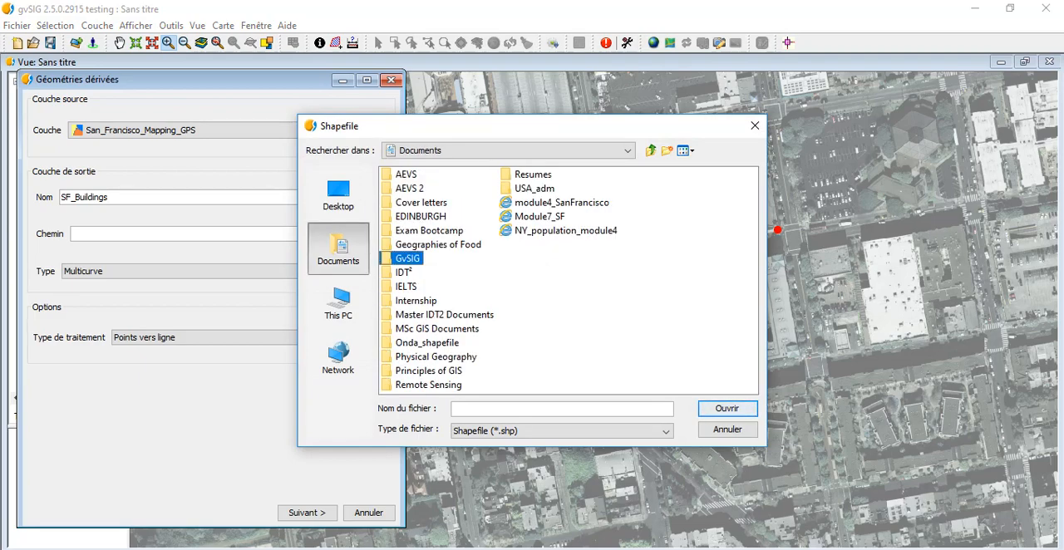
pyautogui.doubleClick(408, 258)
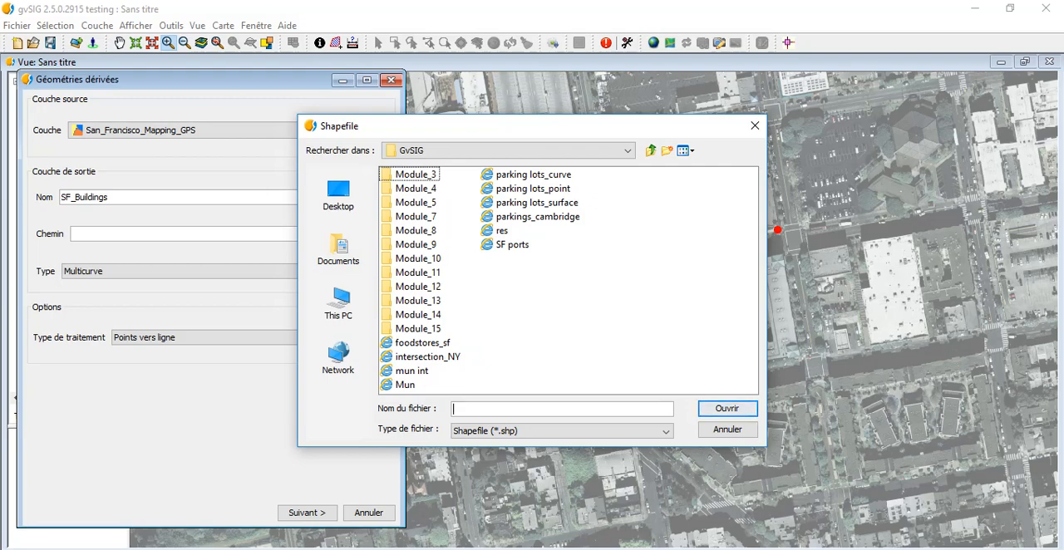
pyautogui.write('FBuildings')
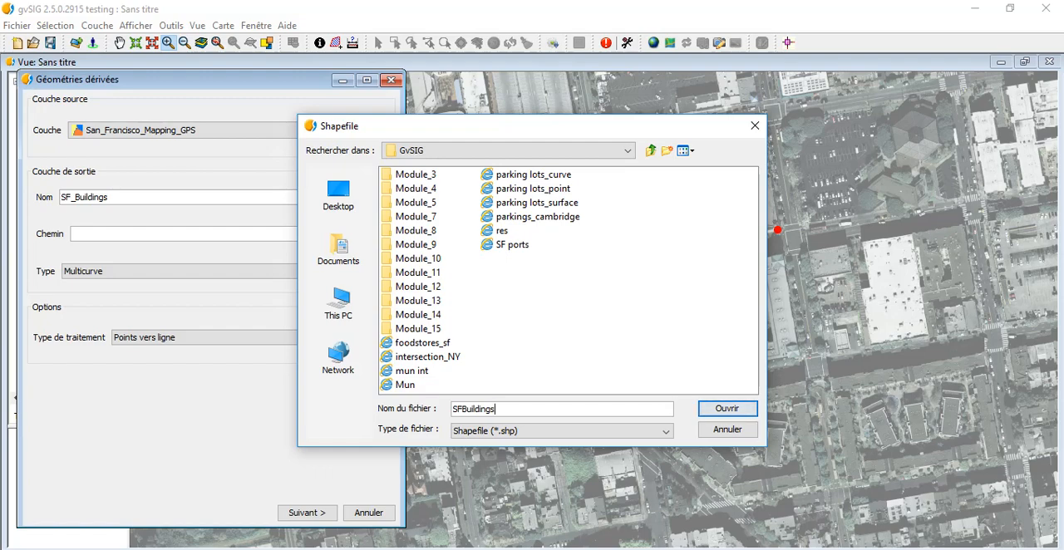
pyautogui.press('Return')
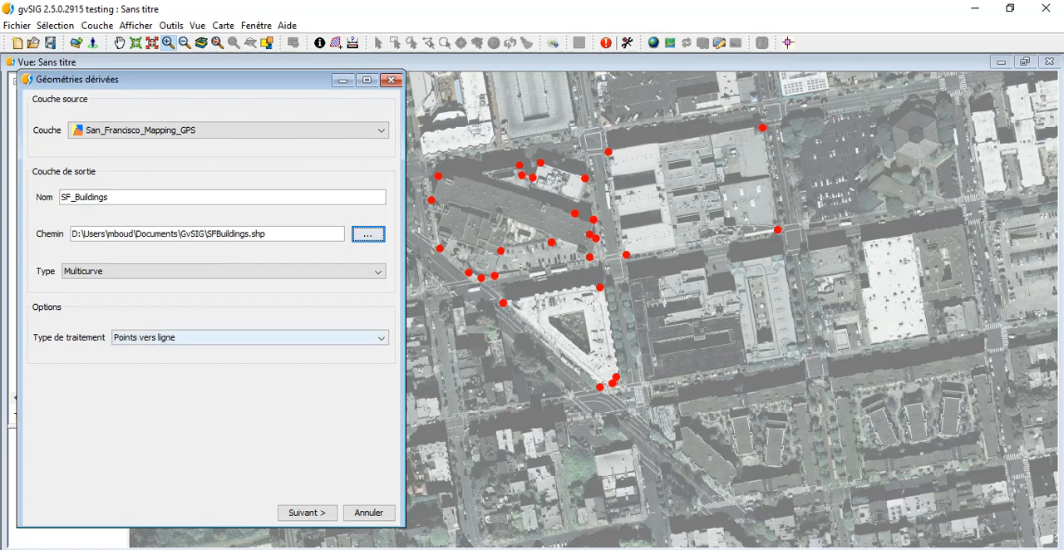
# Choose the Points vers polygone processing with output type Surface and continue to the point selection
pyautogui.click(250, 337)
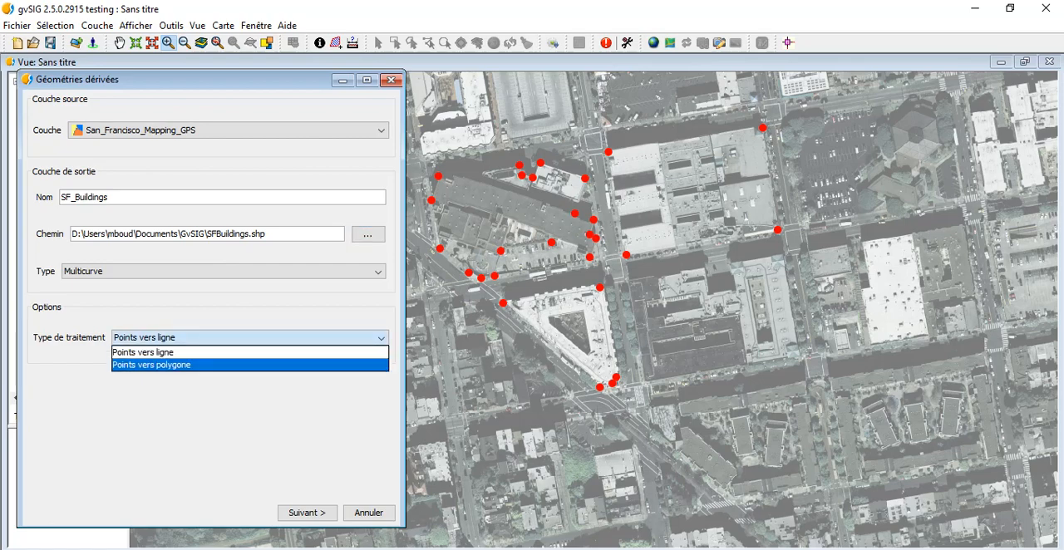
pyautogui.click(250, 365)
pyautogui.click(224, 272)
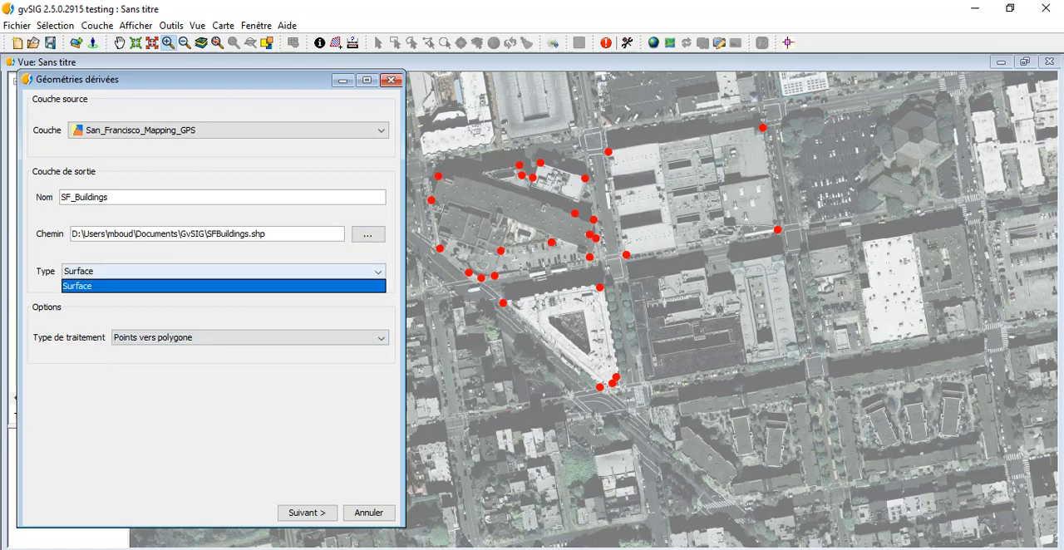
pyautogui.click(223, 286)
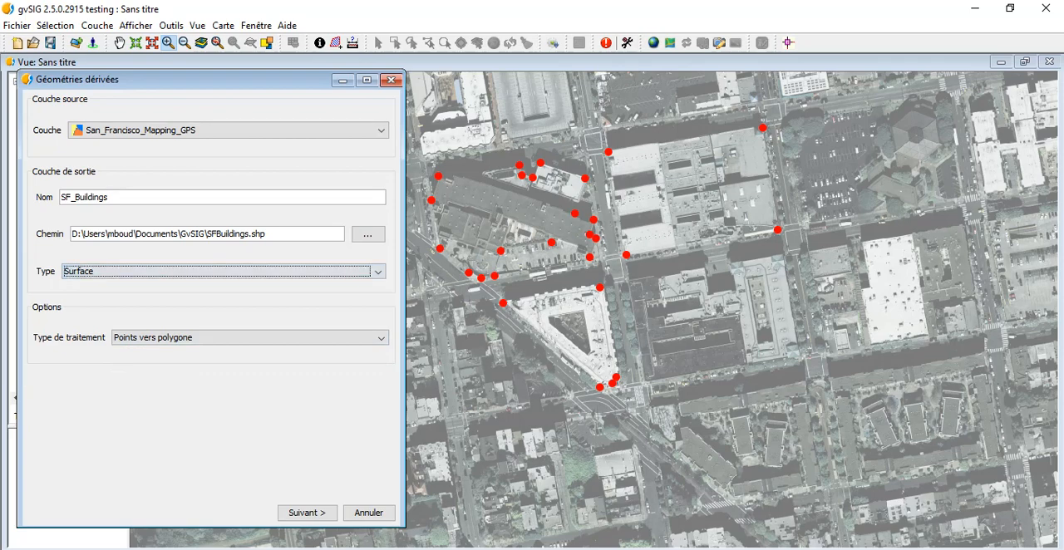
pyautogui.click(307, 513)
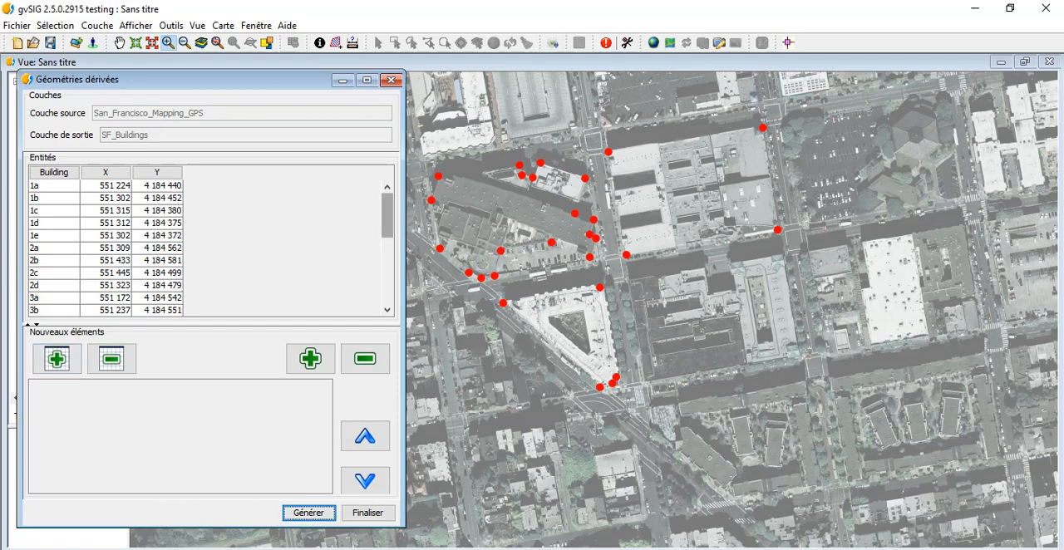
# Generate the first building polygon from points 1a to 1e and acknowledge the result
pyautogui.scroll(-5, 208, 247)
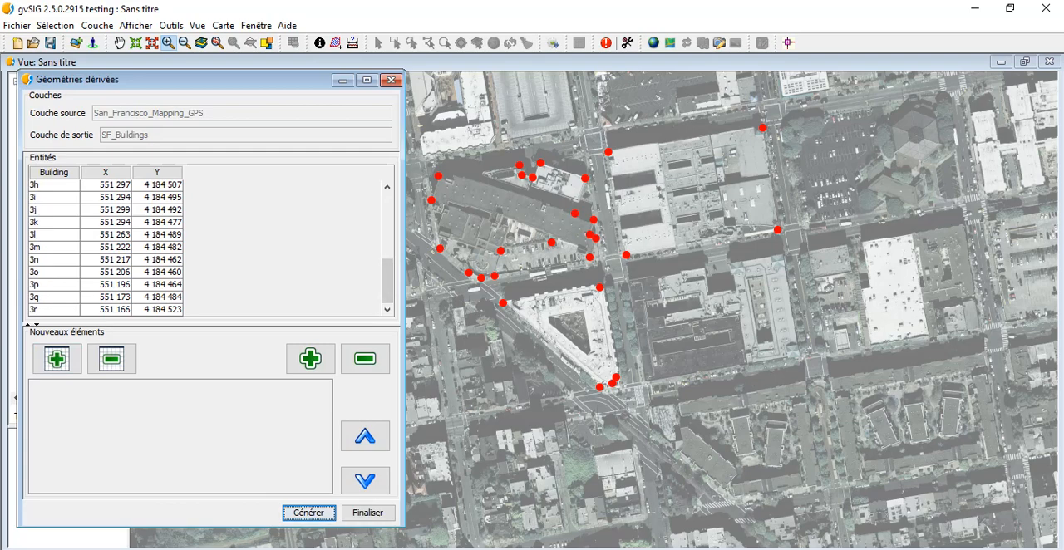
pyautogui.scroll(5, 208, 247)
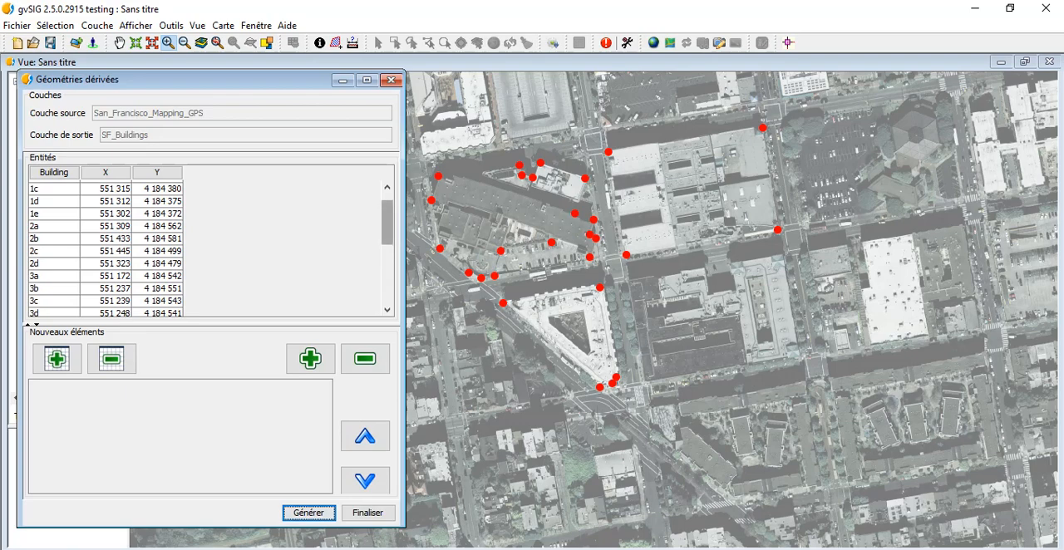
pyautogui.scroll(1, 207, 247)
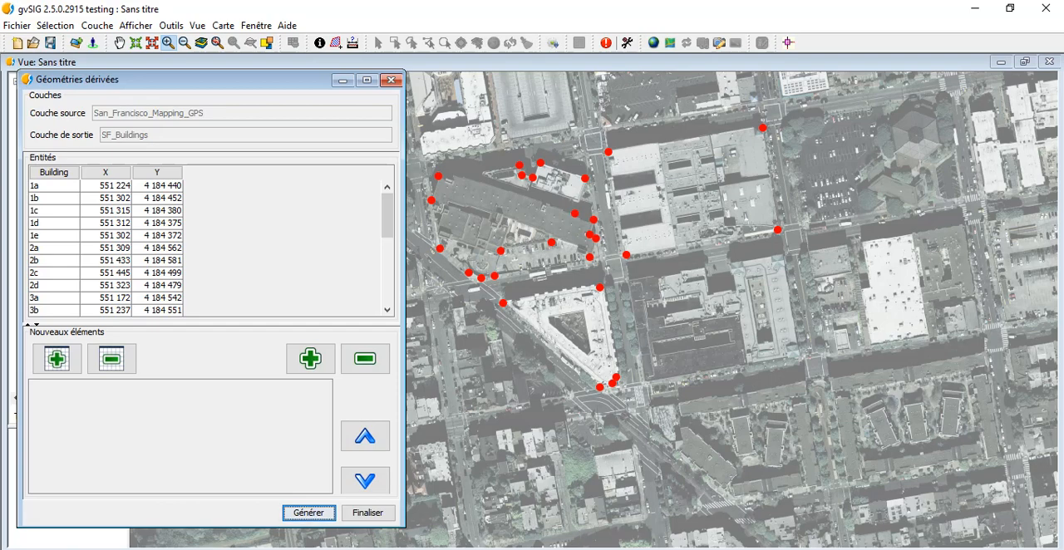
pyautogui.click(54, 186)
pyautogui.hotkey('shift', 'Down')
pyautogui.hotkey('shift', 'Down')
pyautogui.hotkey('shift', 'Down')
pyautogui.hotkey('shift', 'Down')
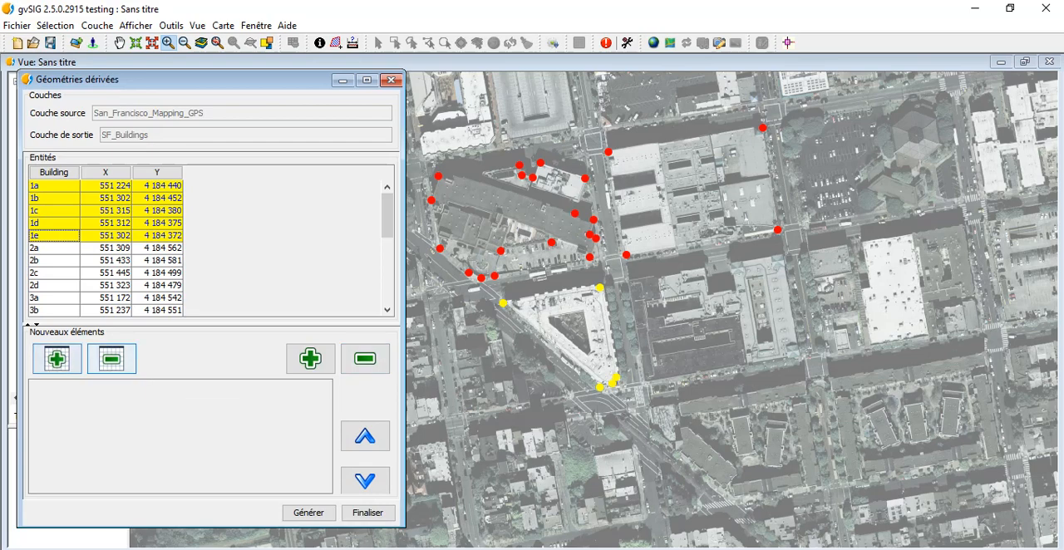
pyautogui.click(310, 359)
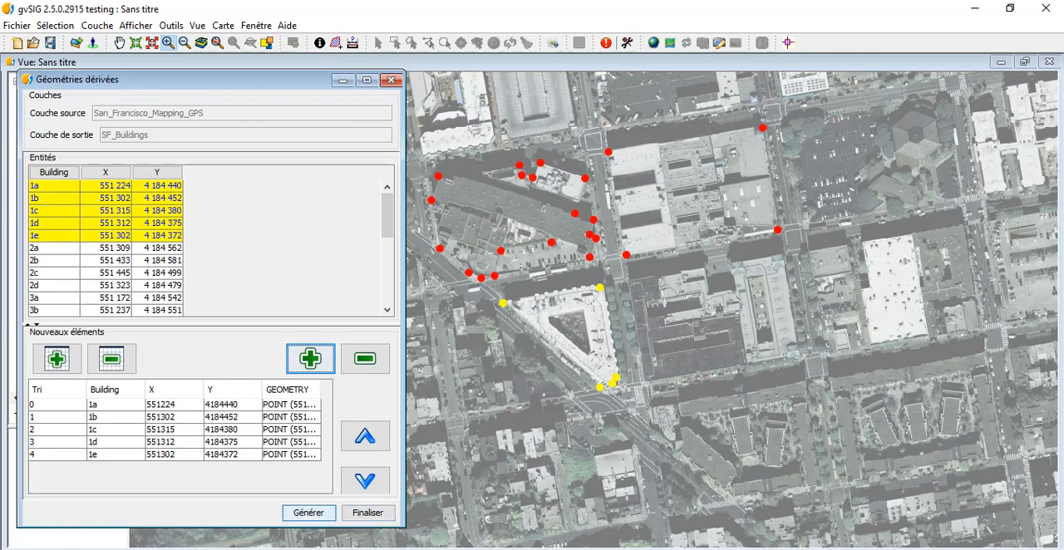
pyautogui.click(308, 513)
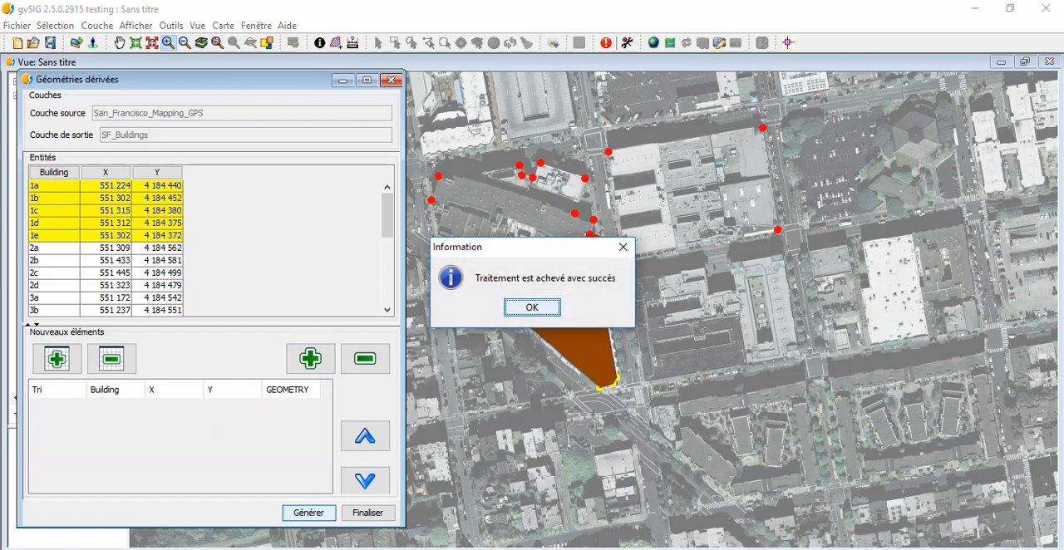
pyautogui.press('Return')
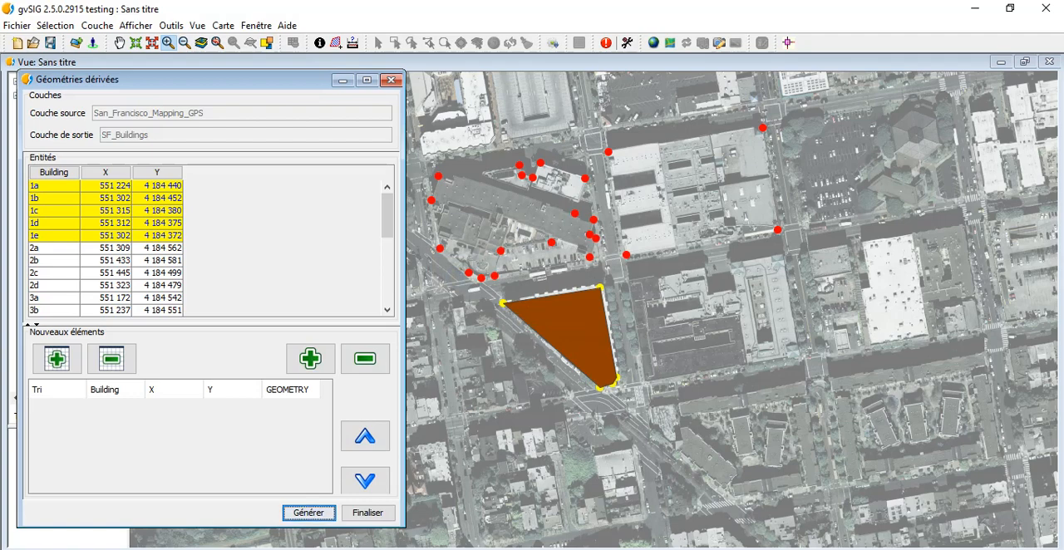
# Generate the second building polygon from points 2a to 2d and acknowledge the result
pyautogui.moveTo(387, 215); pyautogui.dragTo(388, 233)
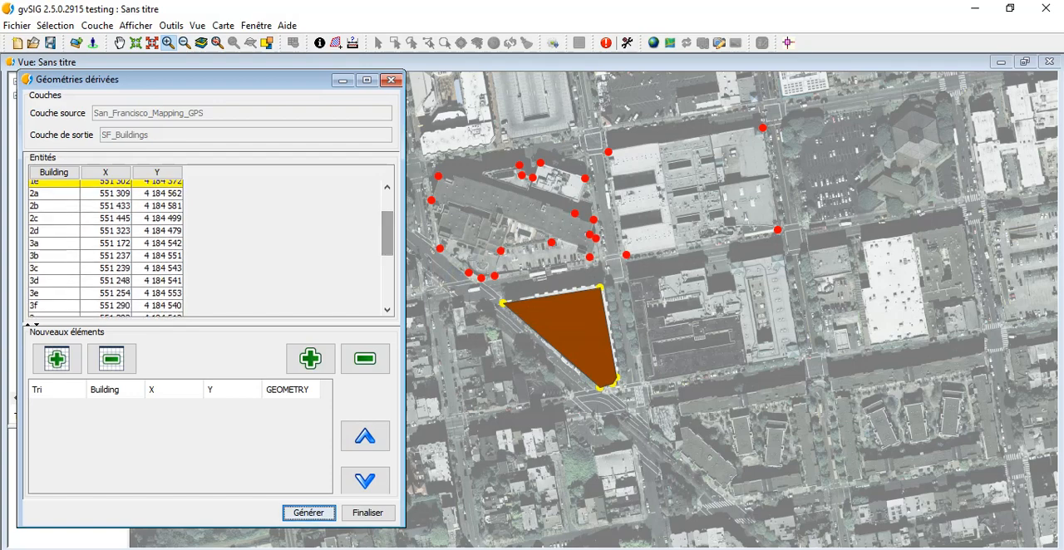
pyautogui.moveTo(54, 194); pyautogui.dragTo(54, 231)
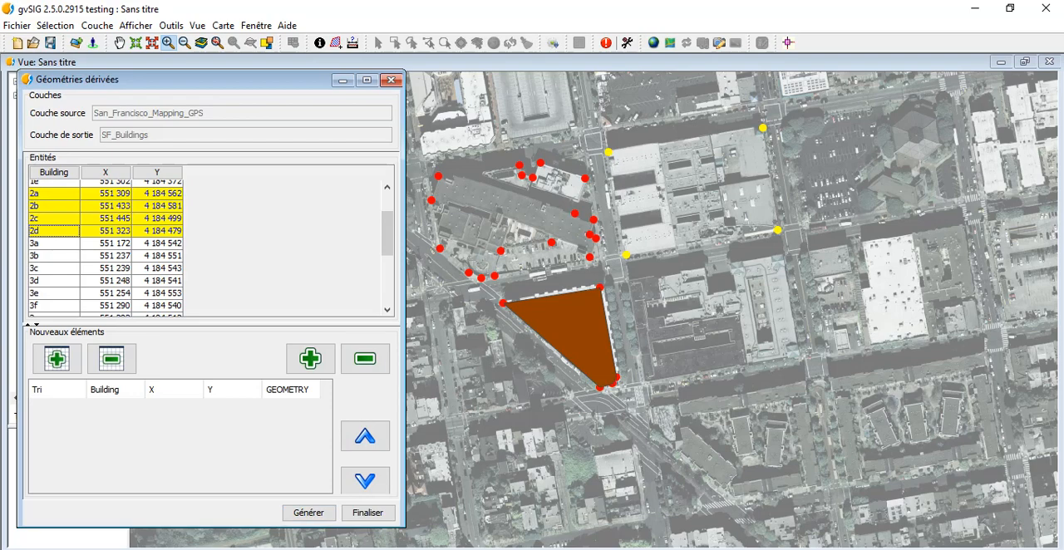
pyautogui.click(310, 359)
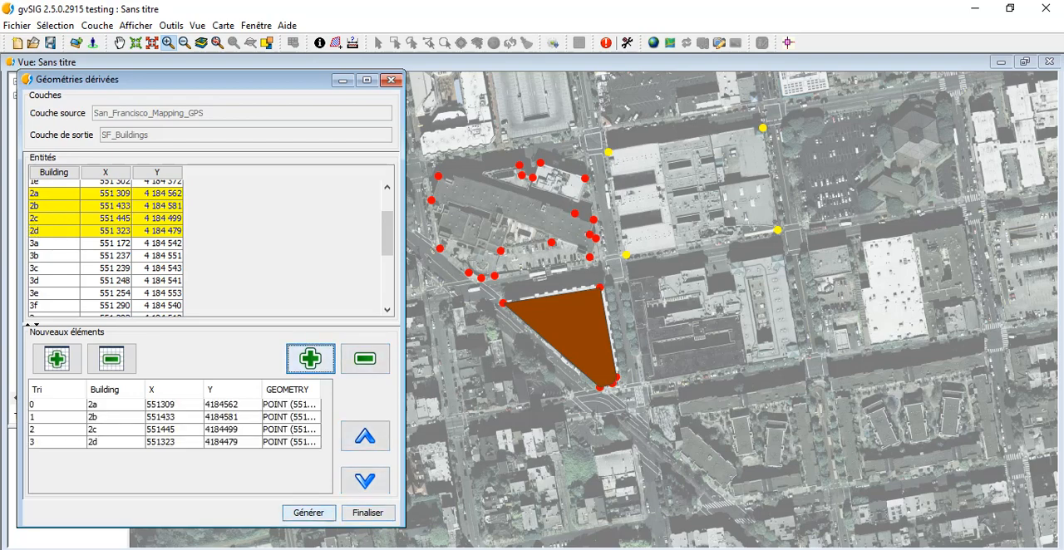
pyautogui.click(308, 513)
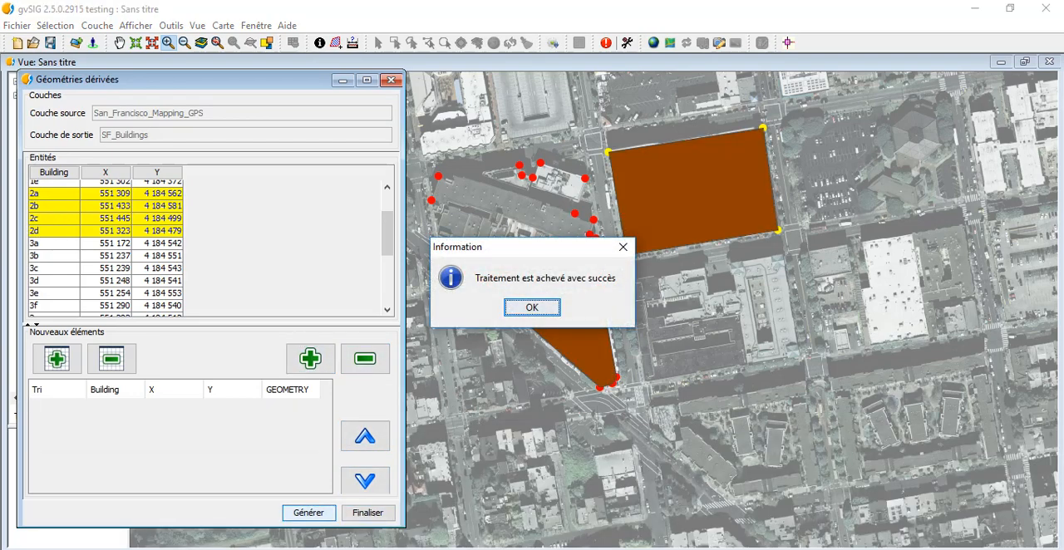
pyautogui.press('Return')
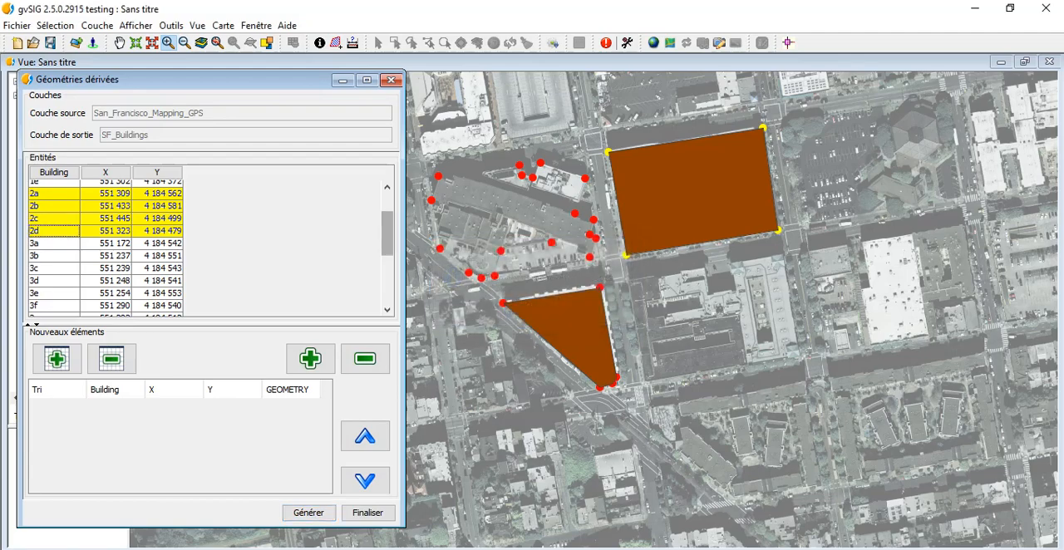
# Generate the third building polygon from points 3a to 3r and finalise the derived geometries process
pyautogui.scroll(-4, 208, 245)
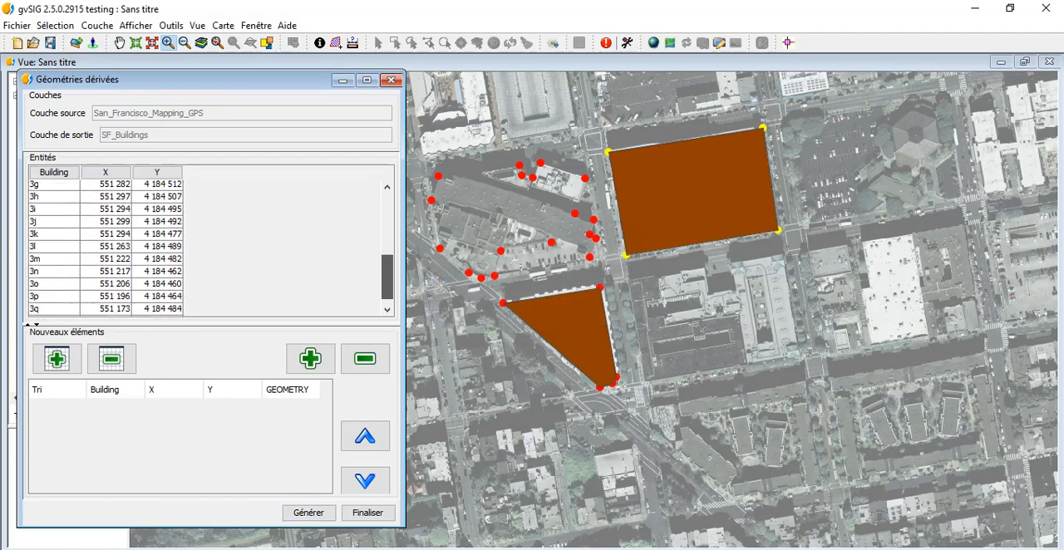
pyautogui.scroll(-1, 208, 246)
pyautogui.scroll(3, 208, 245)
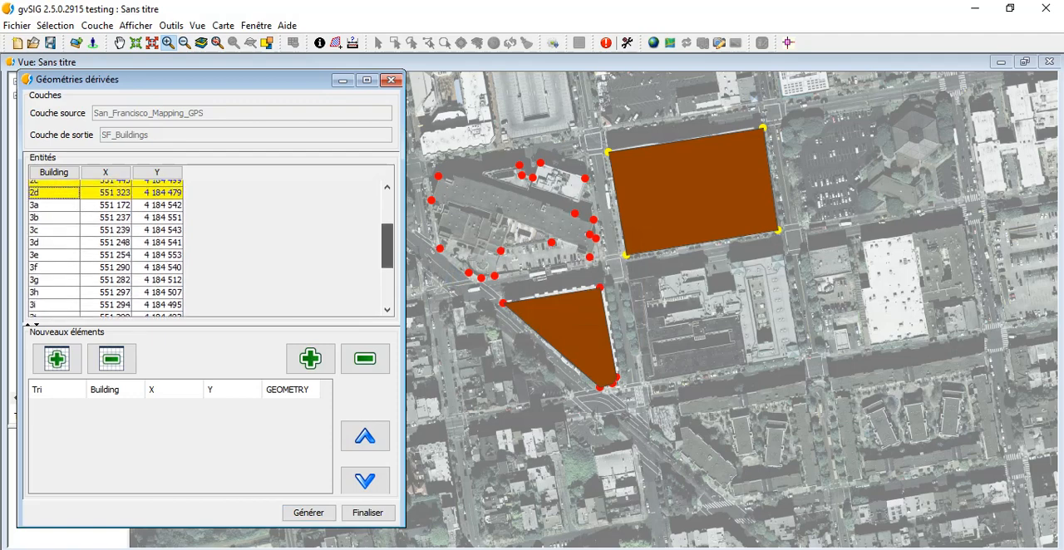
pyautogui.moveTo(58, 206); pyautogui.dragTo(58, 318)
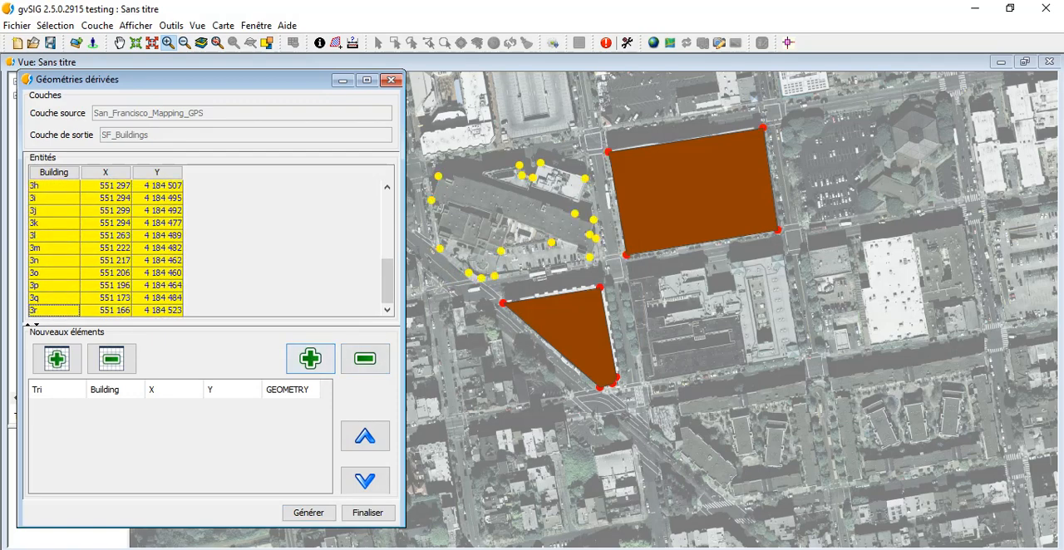
pyautogui.click(310, 358)
pyautogui.click(308, 513)
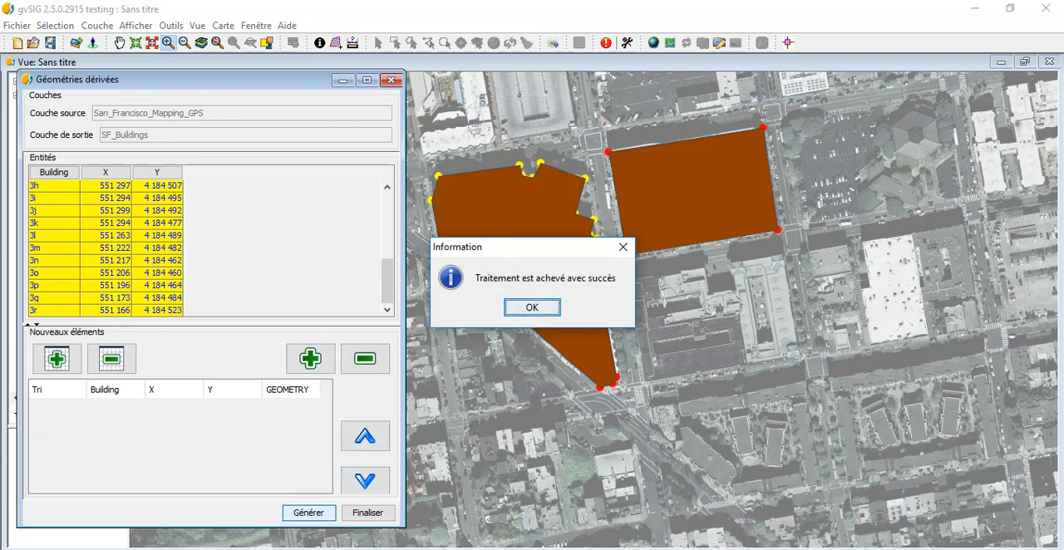
pyautogui.press('Return')
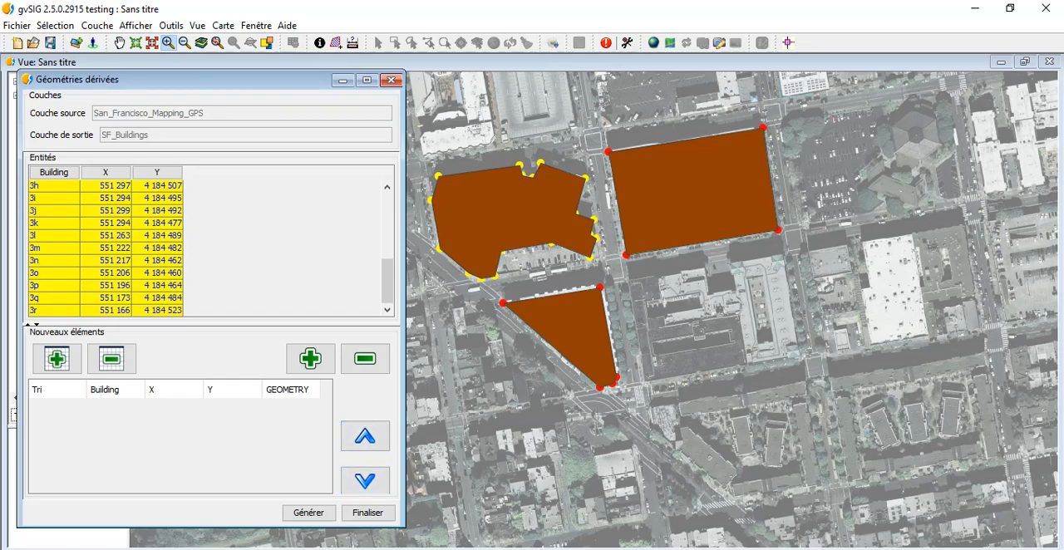
pyautogui.click(369, 513)
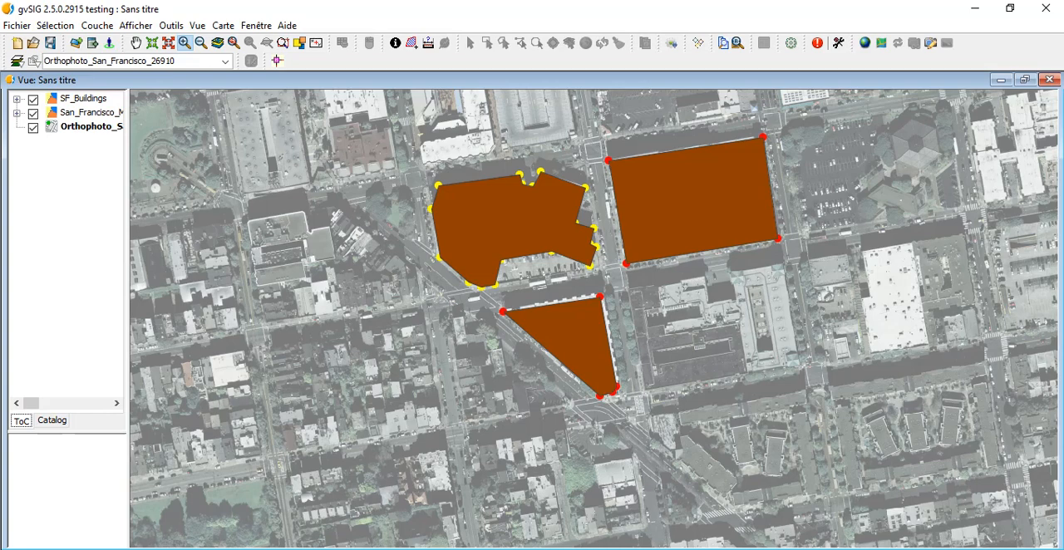
# Examine the legend and attribute table of the SF_Buildings layer, close them, and make the orthophoto the active layer
pyautogui.click(16, 99)
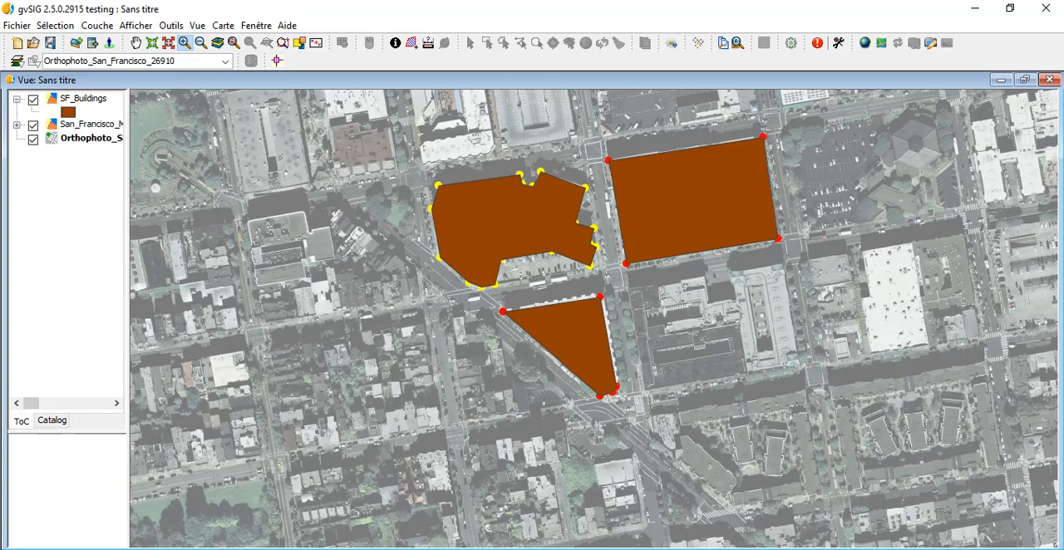
pyautogui.rightClick(62, 97)
pyautogui.click(108, 162)
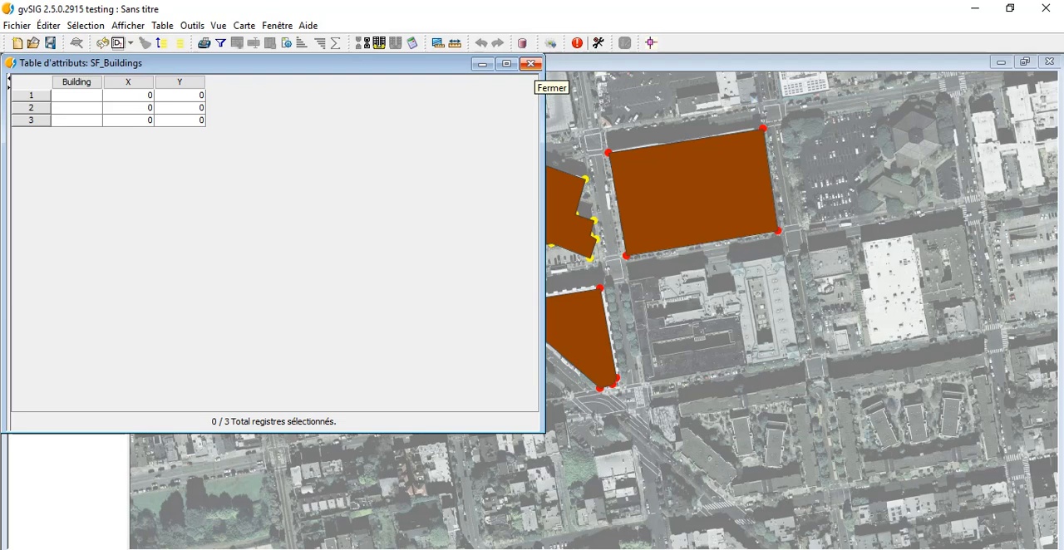
pyautogui.click(530, 64)
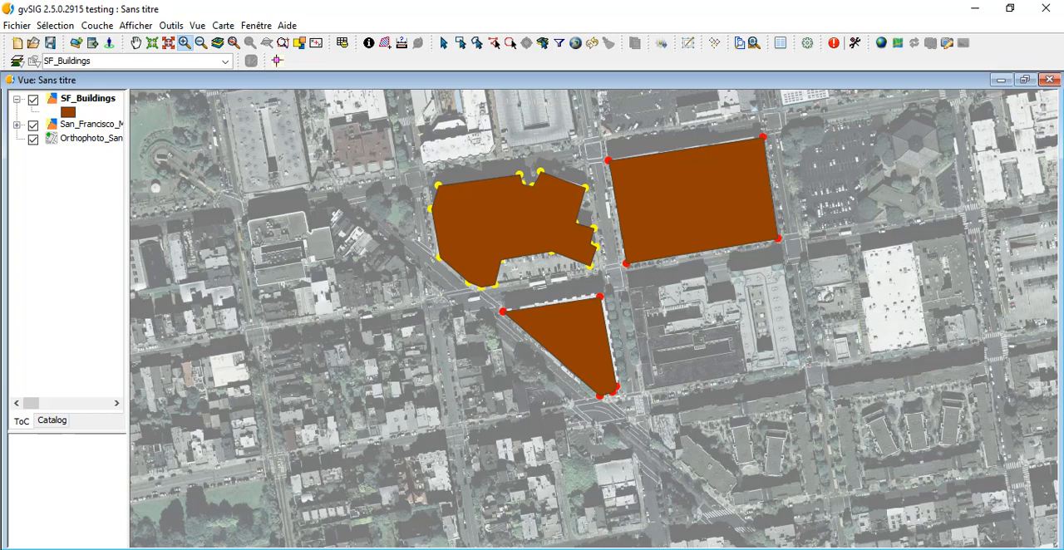
pyautogui.click(17, 99)
pyautogui.click(90, 127)
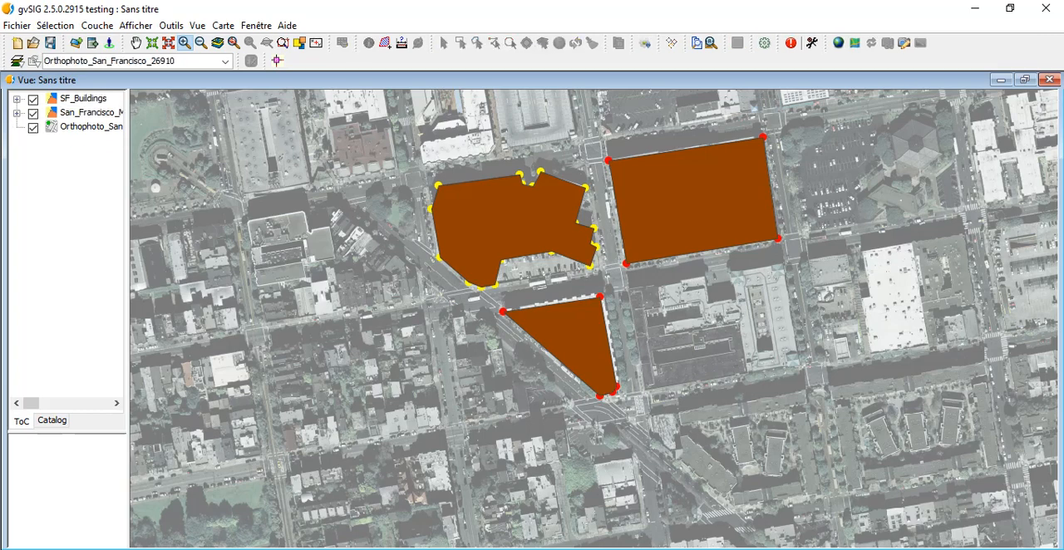